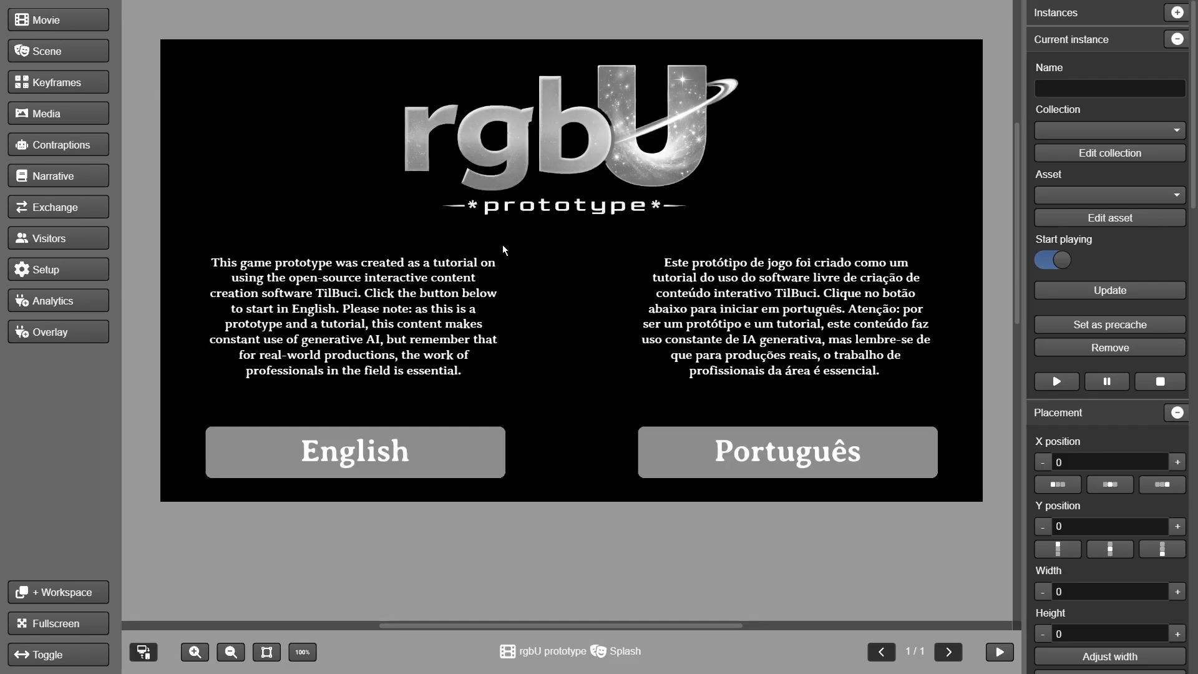
Open the Splash scene of the rgbU prototype movie.
left_click(79, 50)
left_click(70, 73)
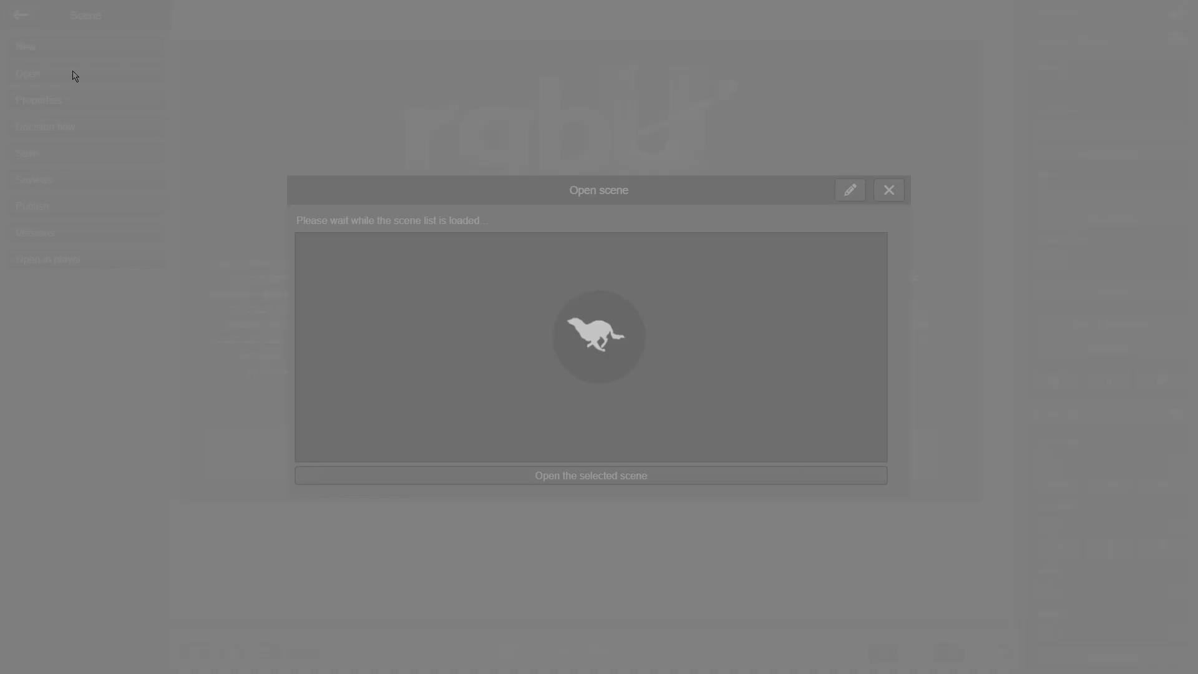
left_click(322, 247)
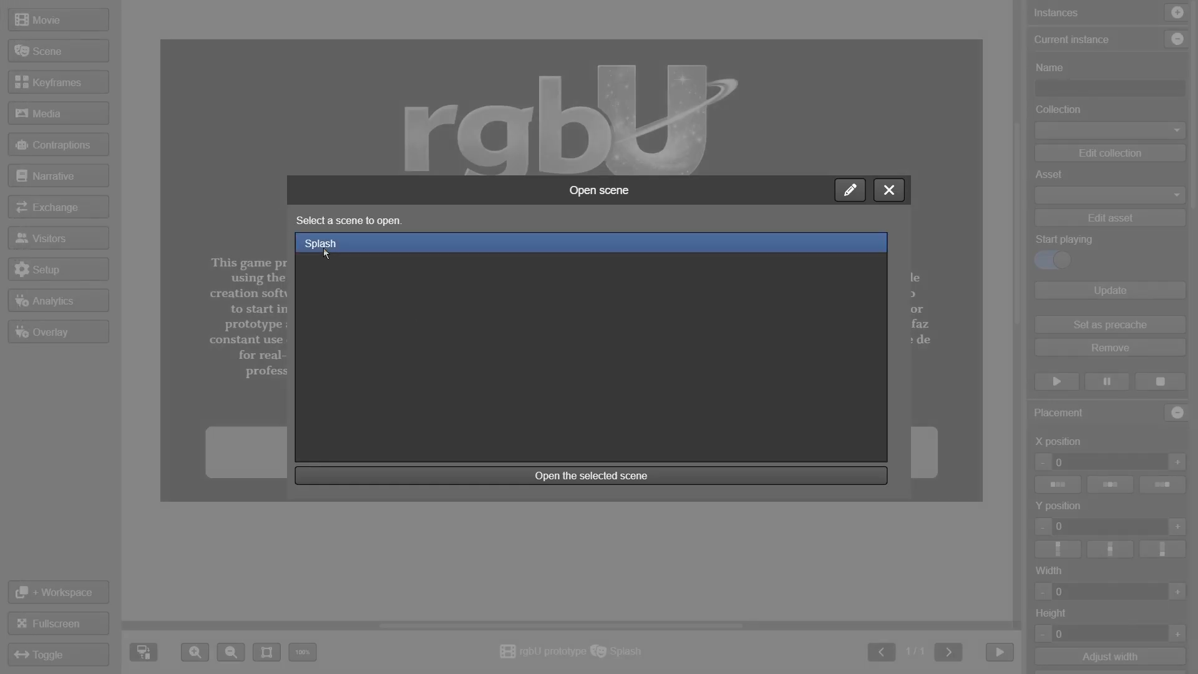
left_click(785, 484)
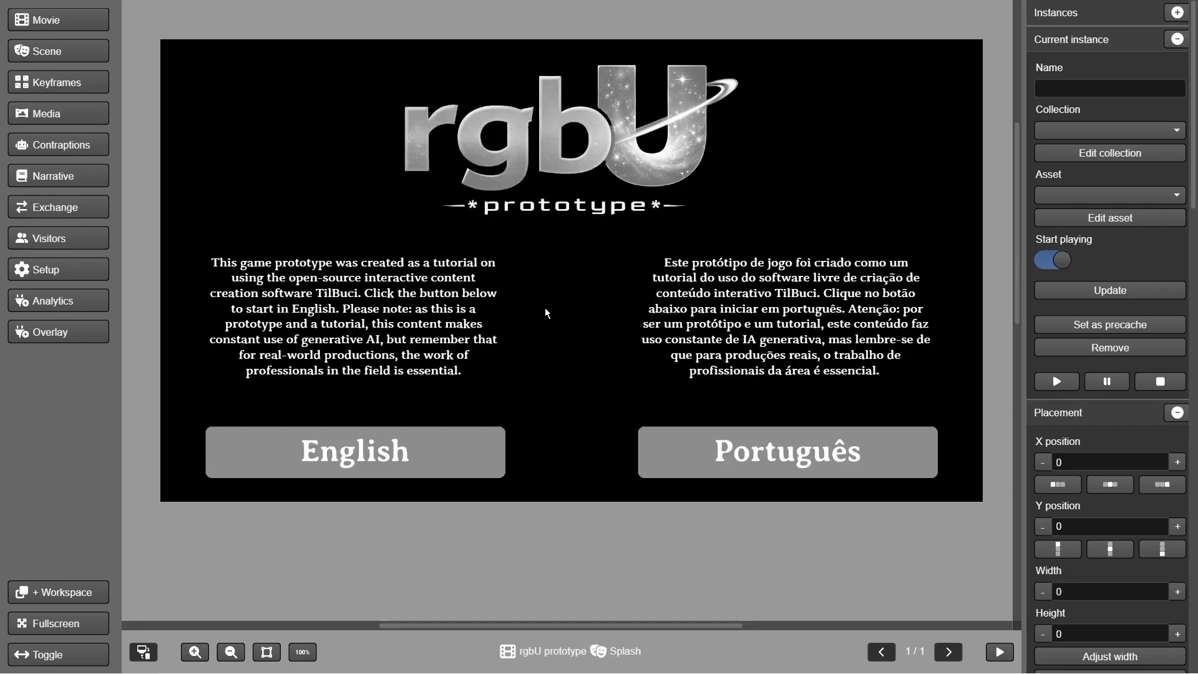
Open the trigger actions of the English button and start a new action block.
left_click(445, 458)
scroll(1082, 309, "down", 1)
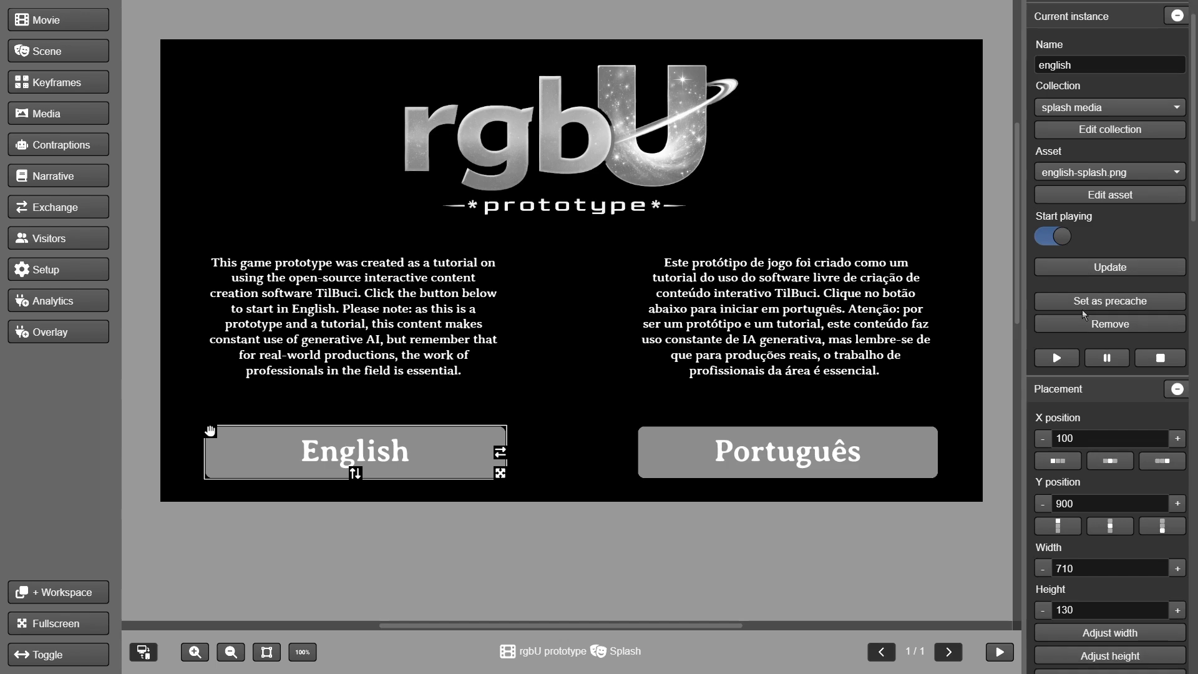
scroll(1083, 334, "down", 10)
scroll(1095, 406, "down", 2)
left_click(1176, 426)
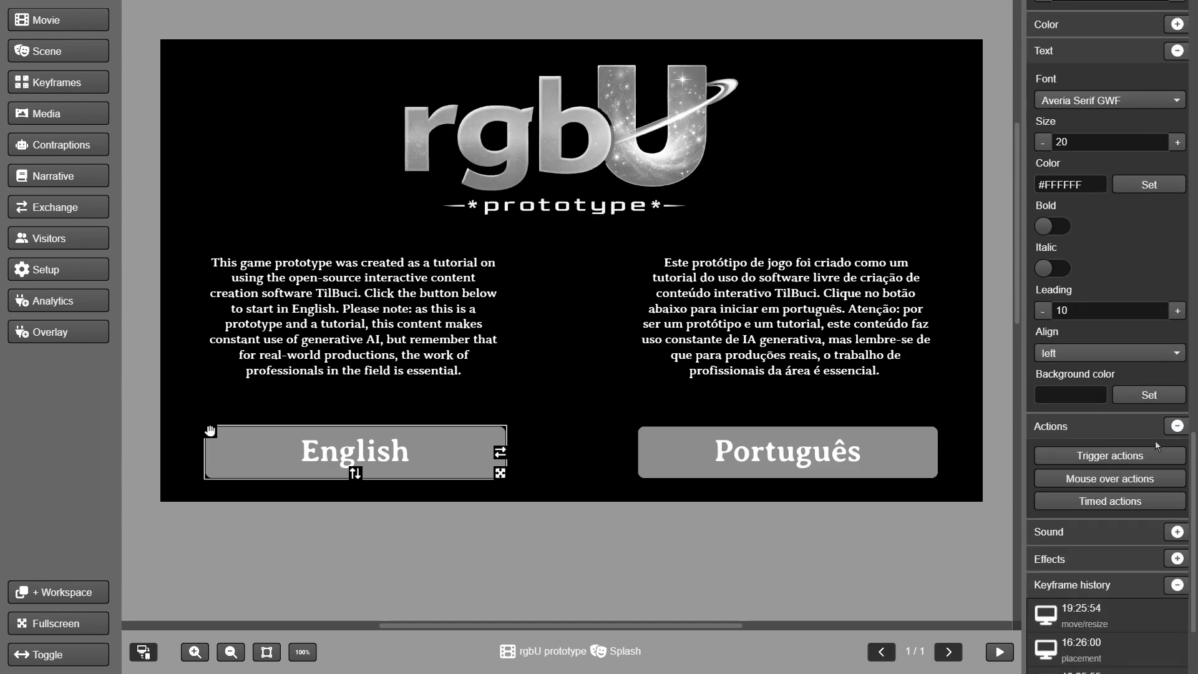
left_click(1128, 462)
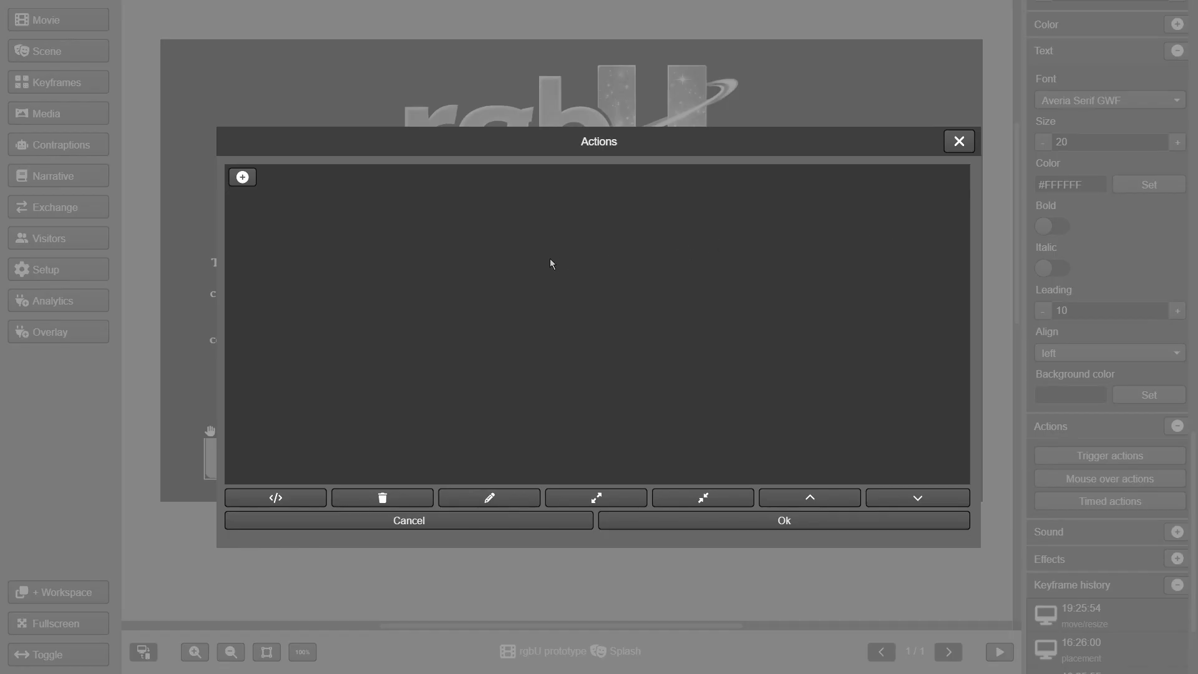
left_click(242, 178)
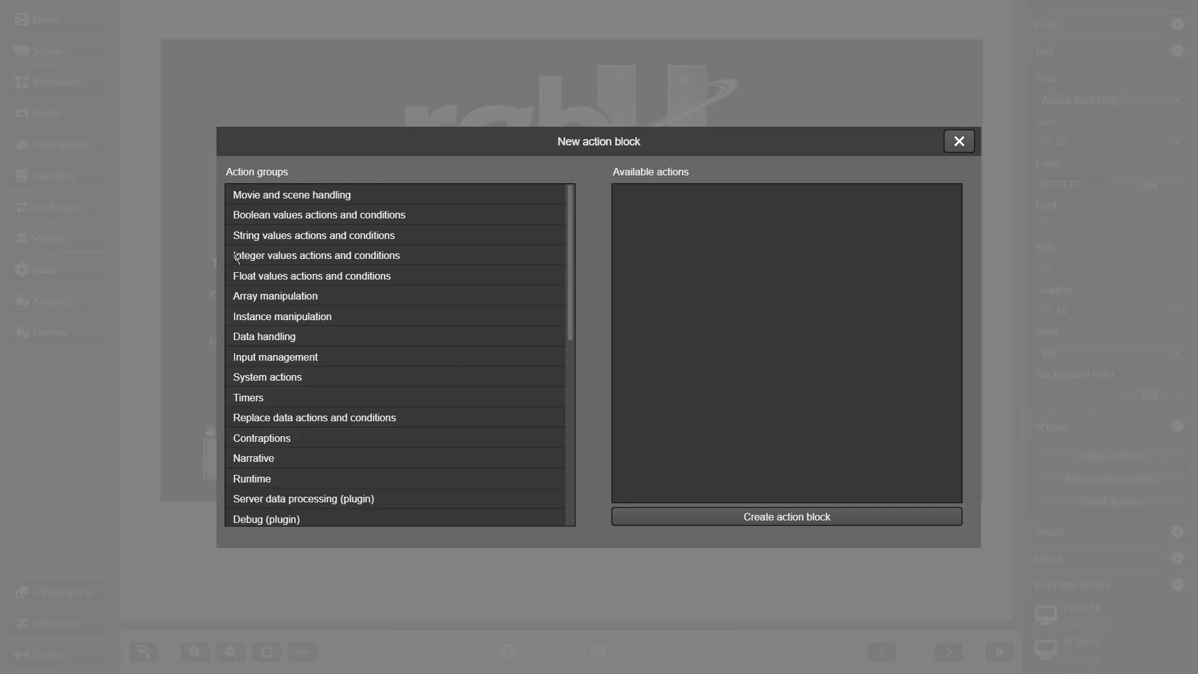
Examine the available actions in the movie and scene, boolean, string, integer and float action groups.
left_click(301, 198)
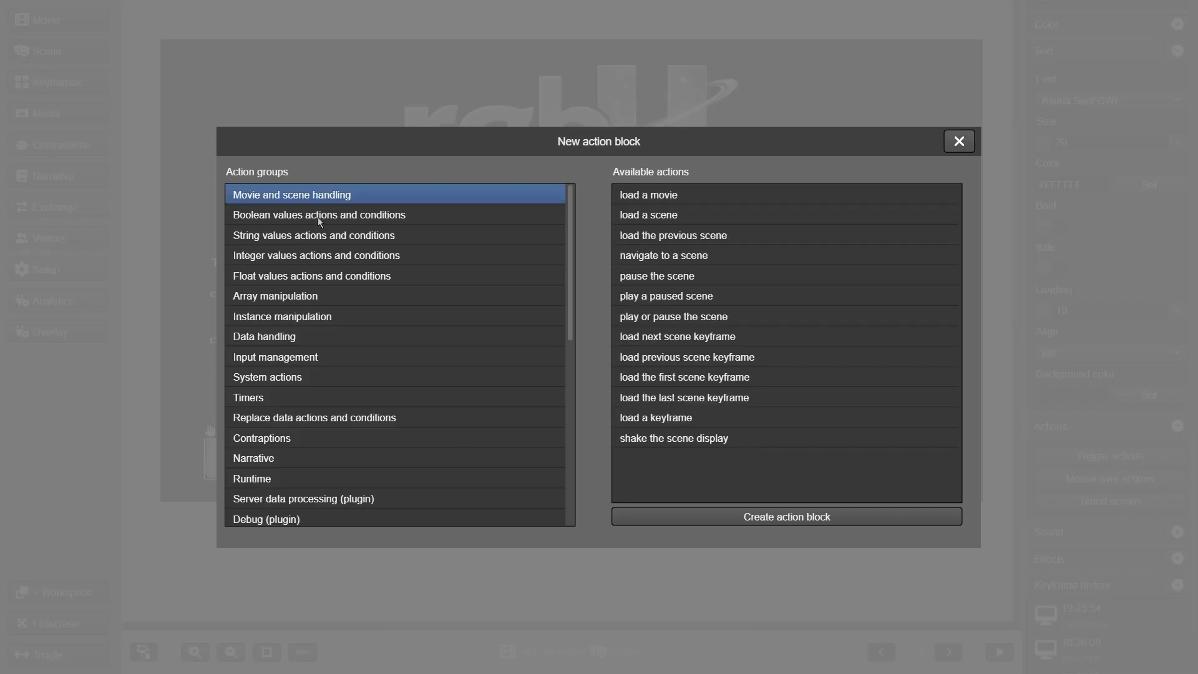
left_click(319, 219)
left_click(324, 242)
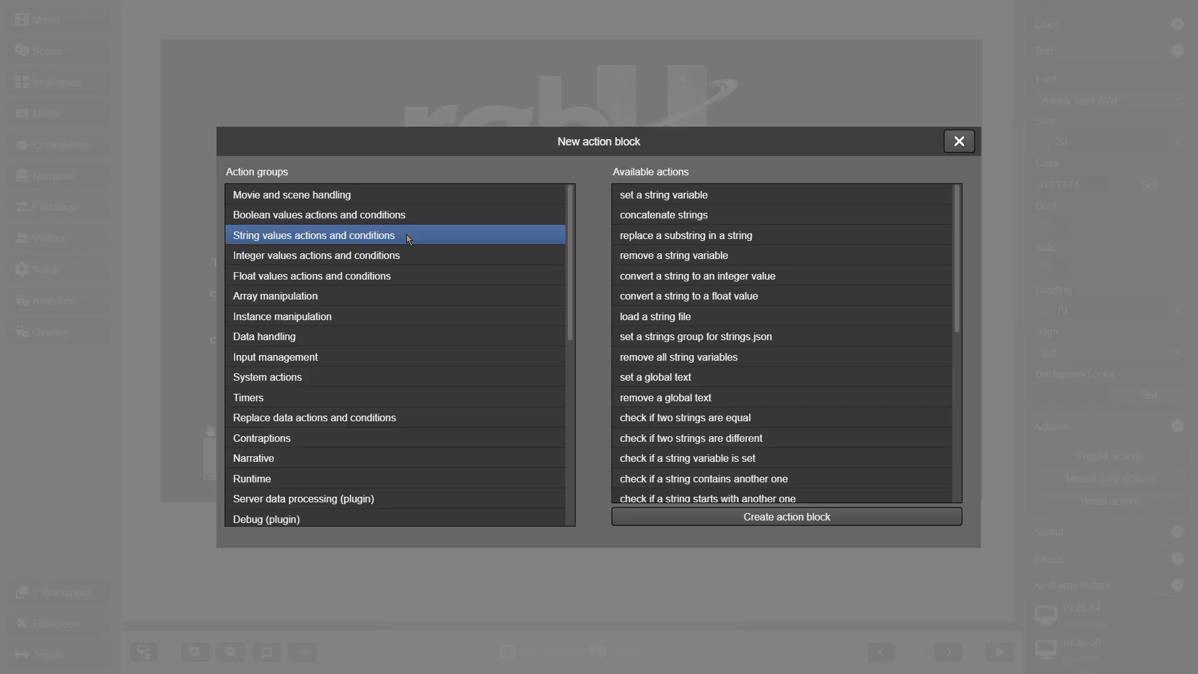
left_click(399, 255)
left_click(387, 275)
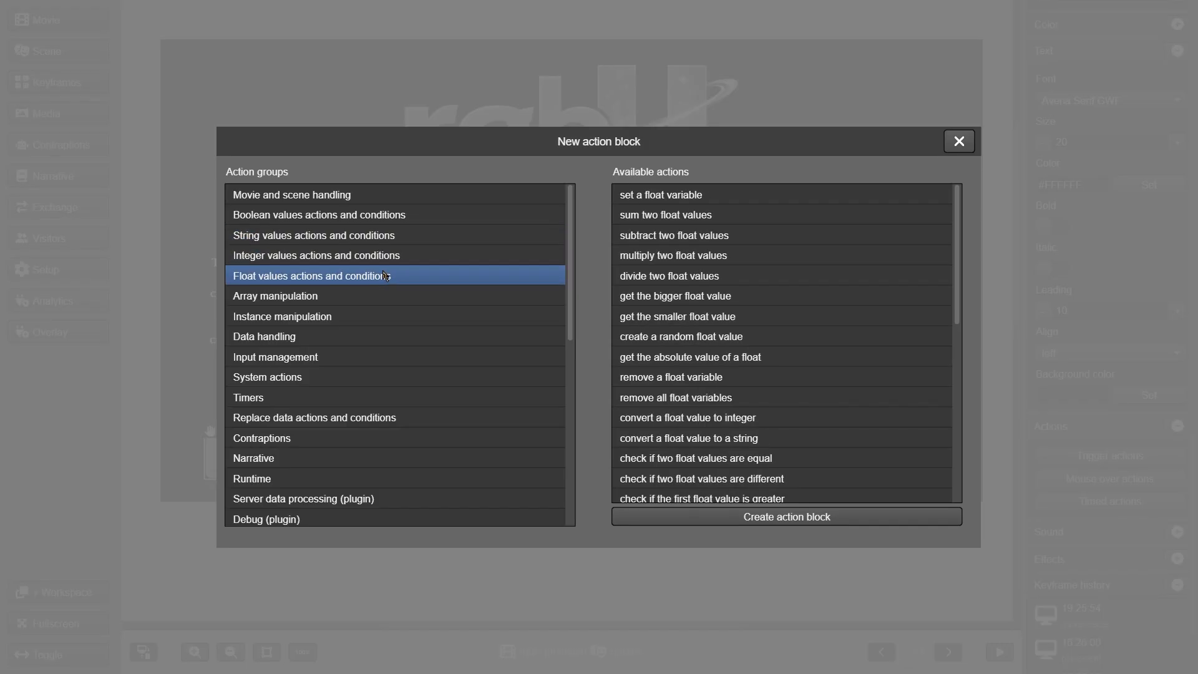
left_click(378, 215)
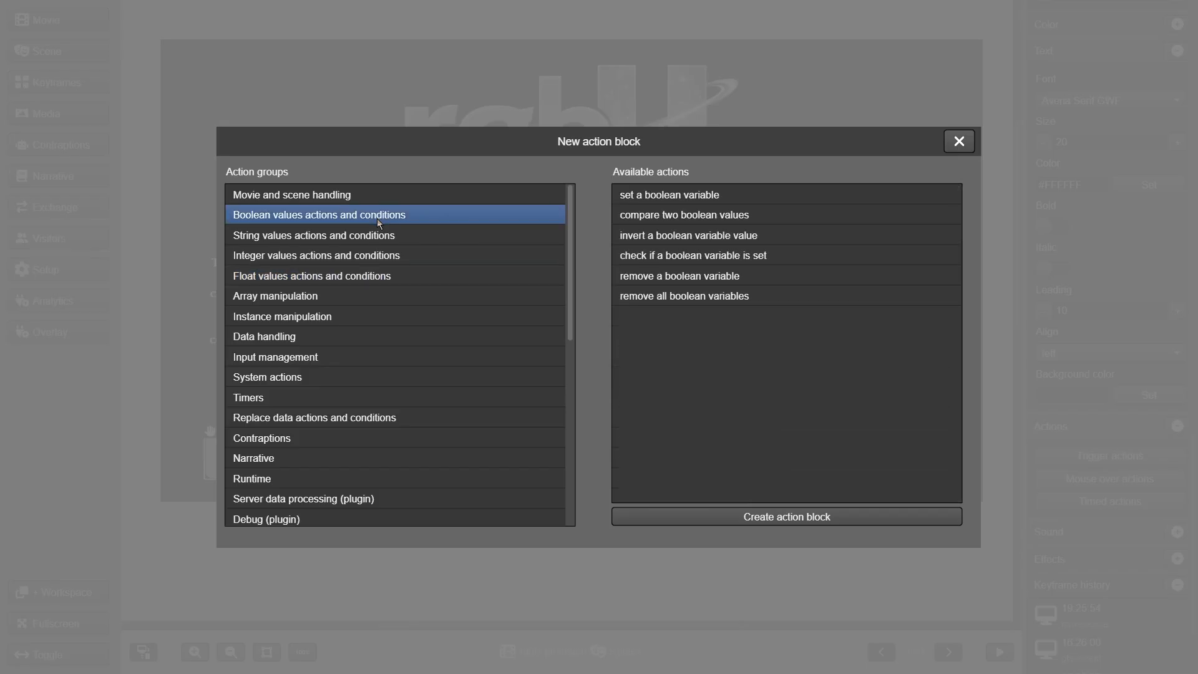
Add a "set a string variable" action that sets the variable language to en, and confirm the English button's trigger actions.
left_click(379, 237)
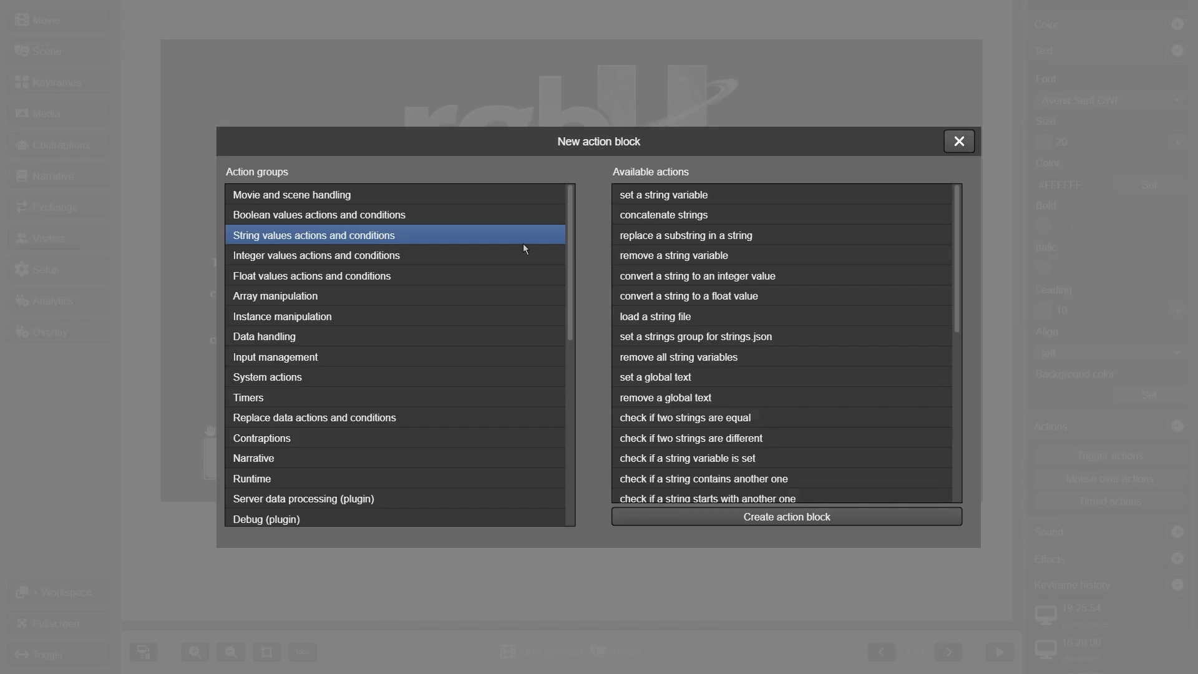
left_click(643, 197)
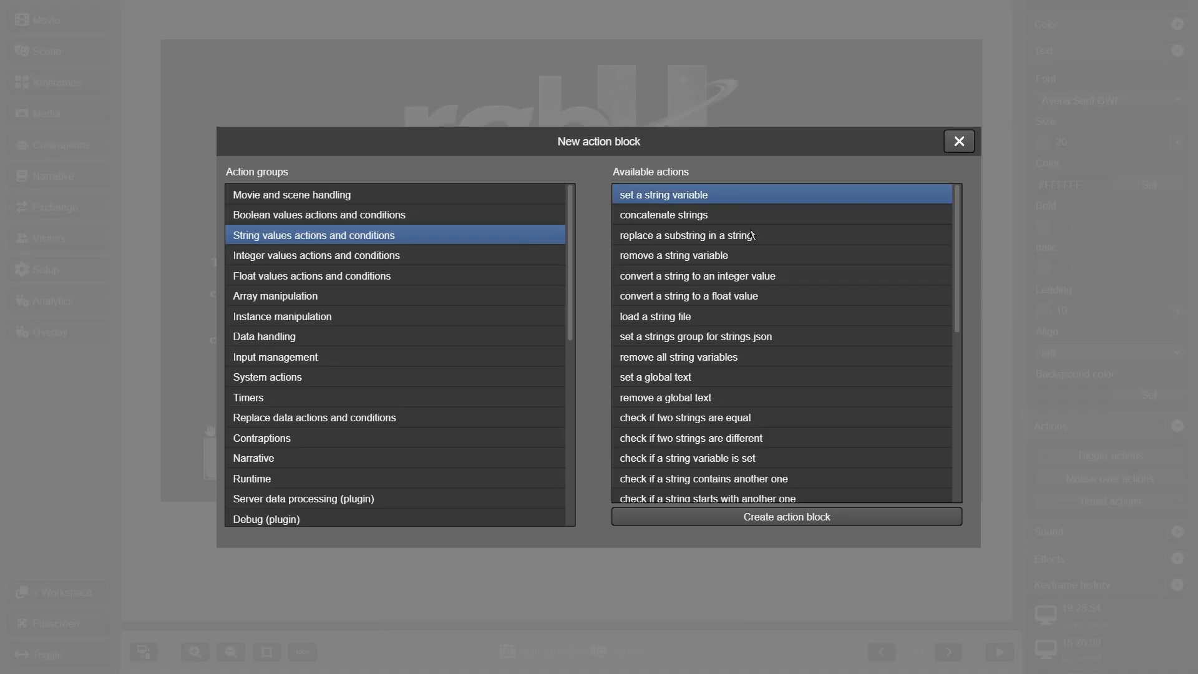
left_click(870, 524)
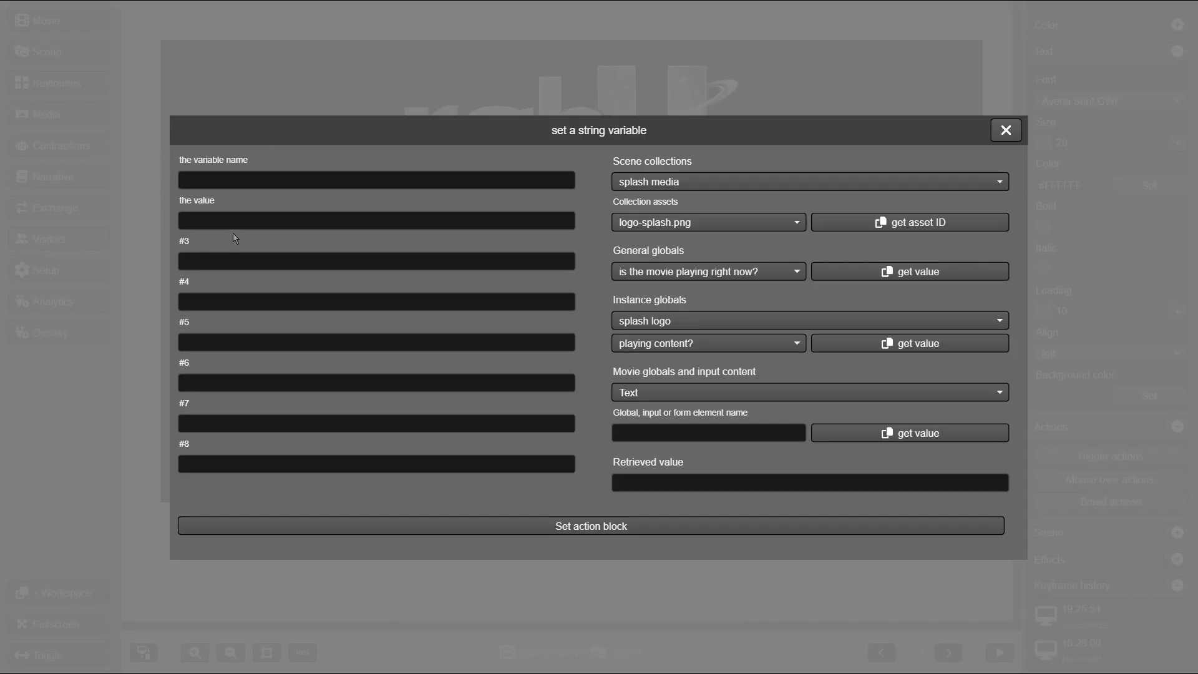
left_click(264, 180)
type("language")
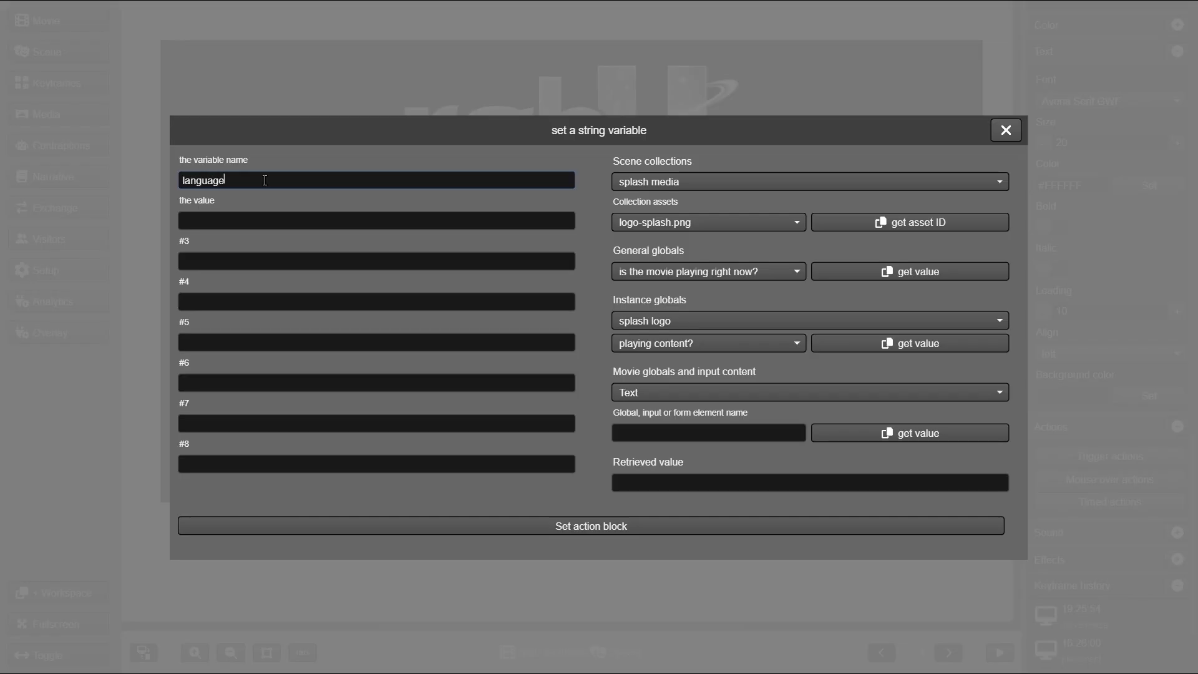
left_click(269, 220)
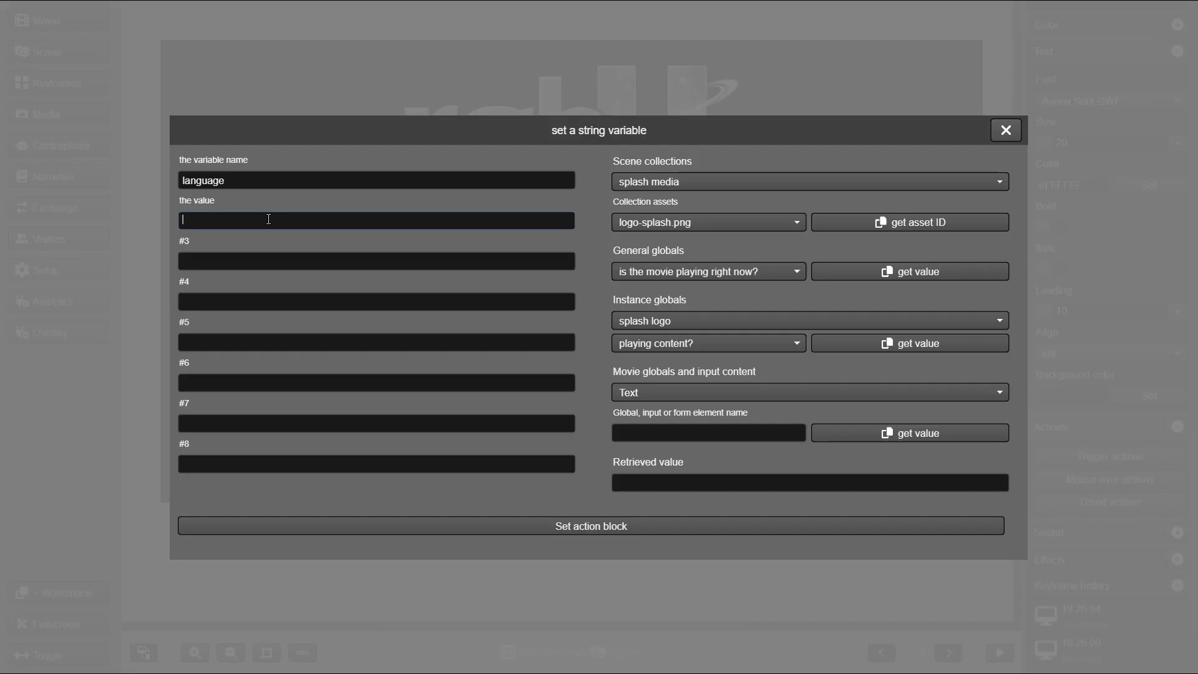
type("en")
left_click(822, 526)
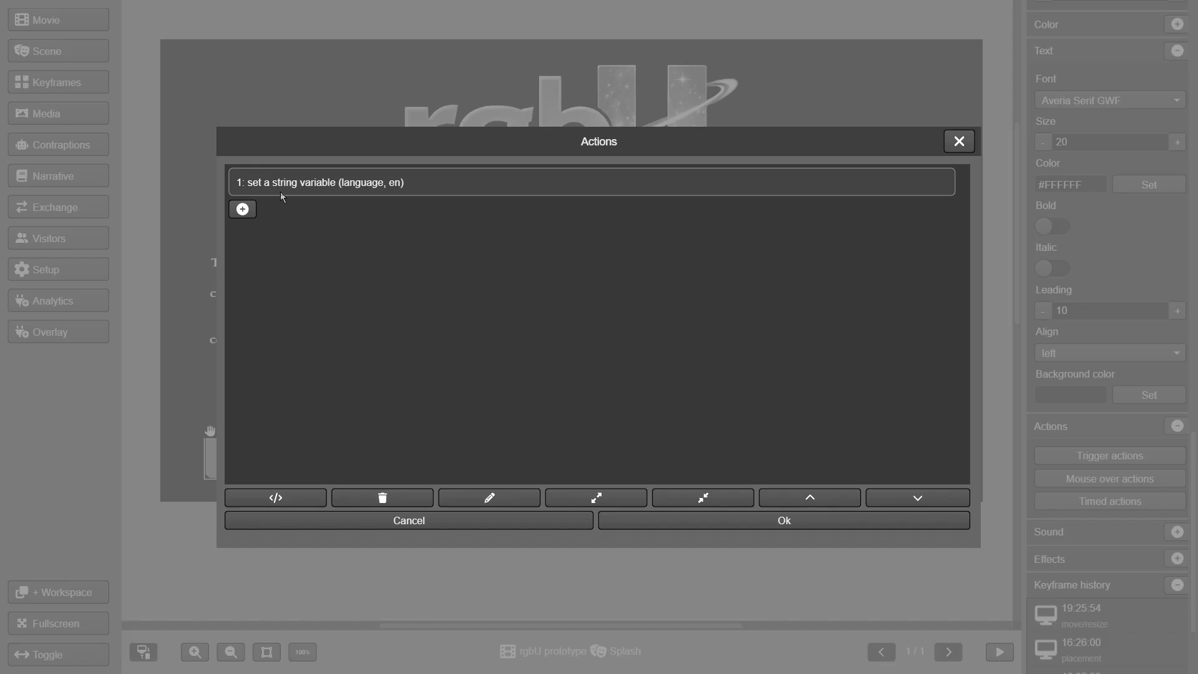
left_click(353, 186)
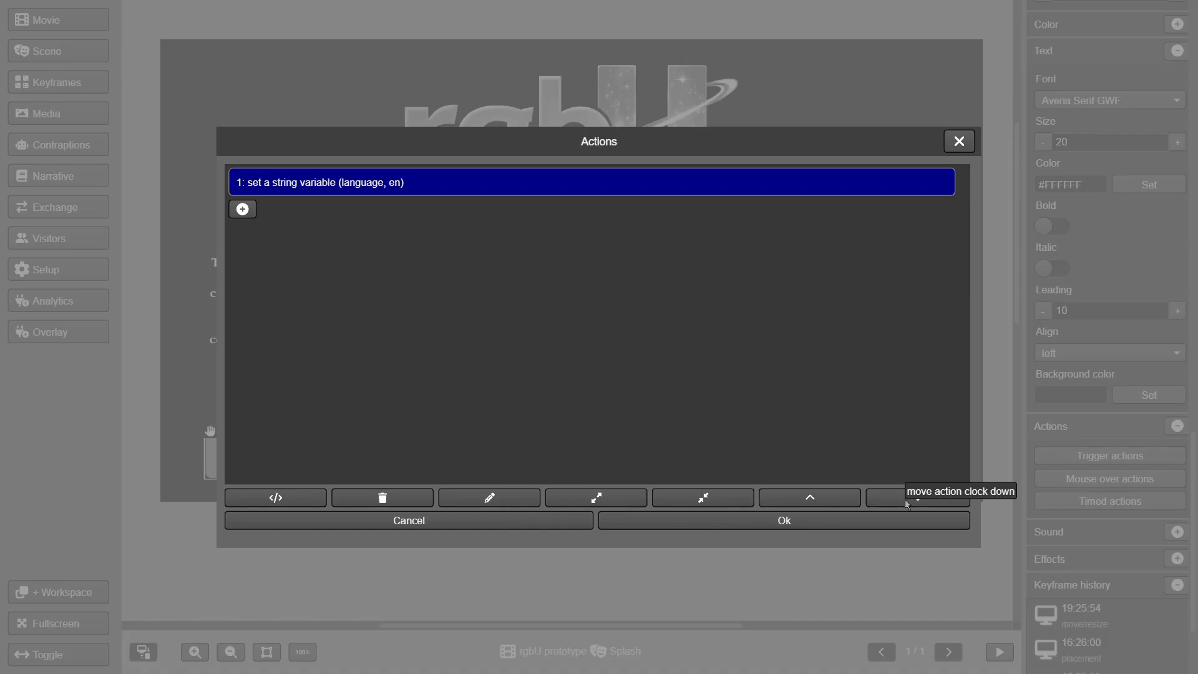
left_click(778, 519)
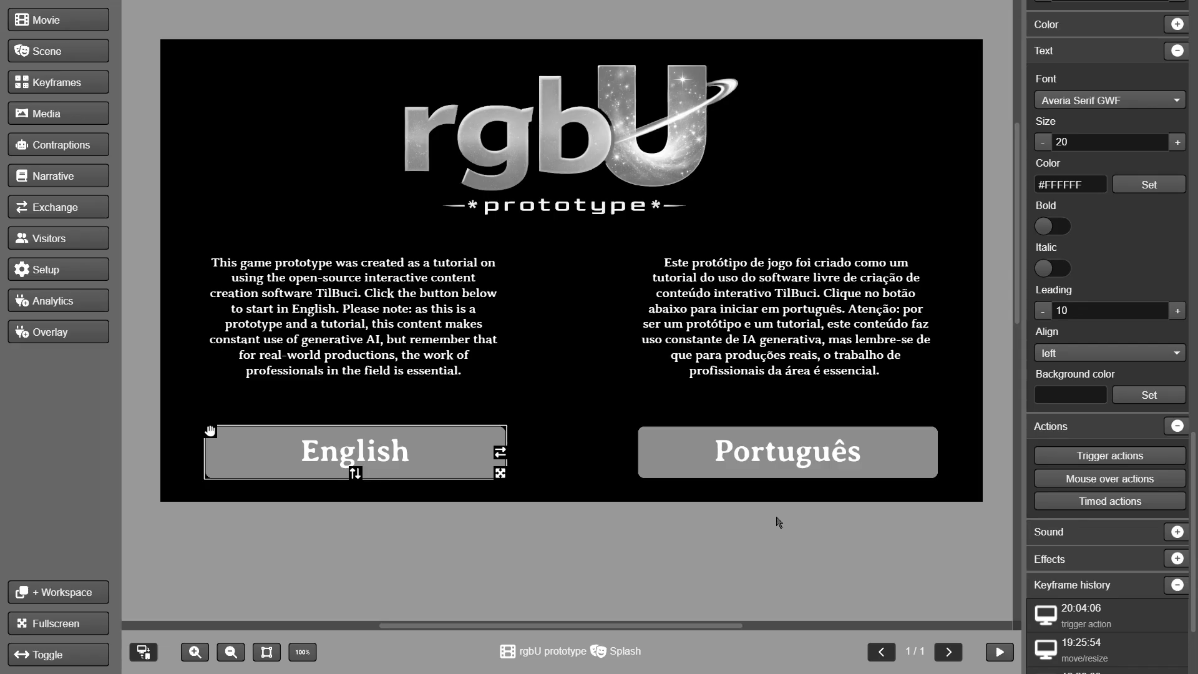
Create a "set a string variable" action block in the Português button's trigger actions.
left_click(775, 465)
left_click(1048, 456)
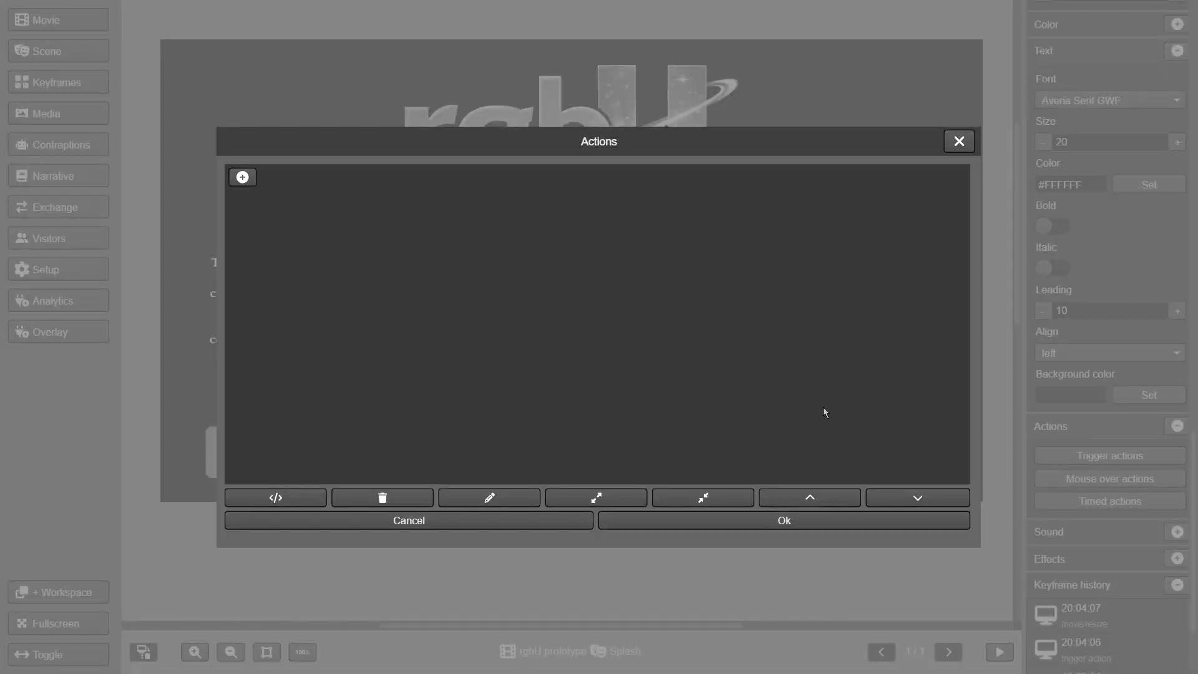
left_click(248, 180)
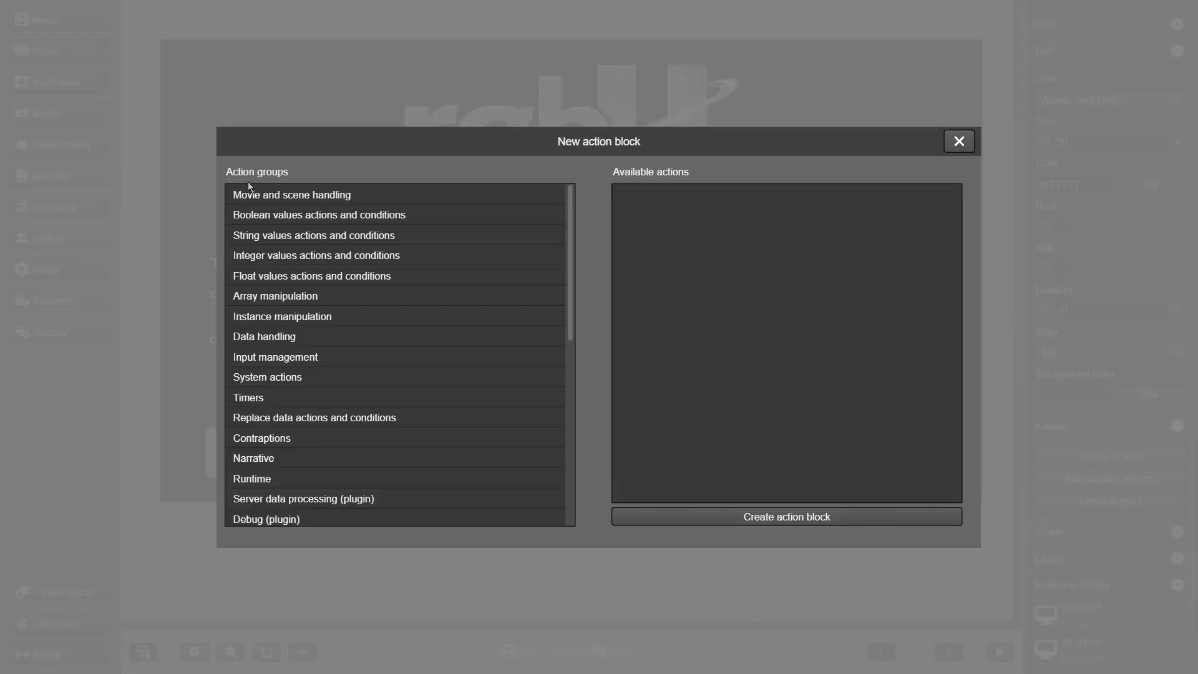
left_click(278, 242)
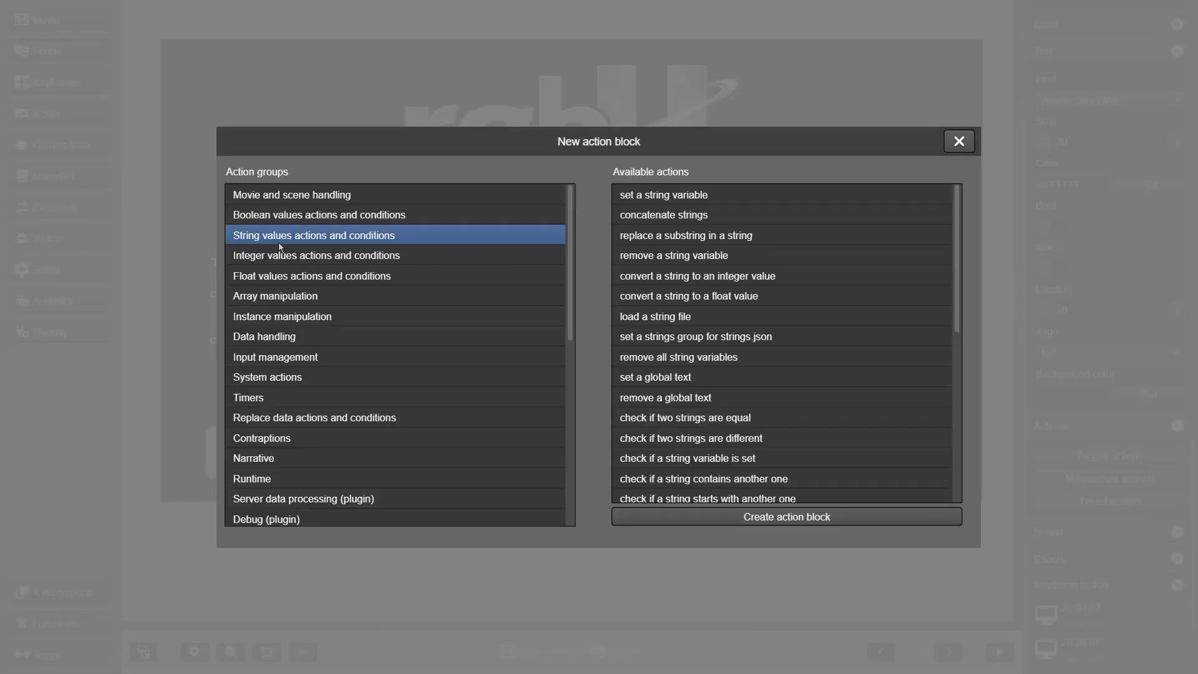
left_click(683, 196)
left_click(725, 515)
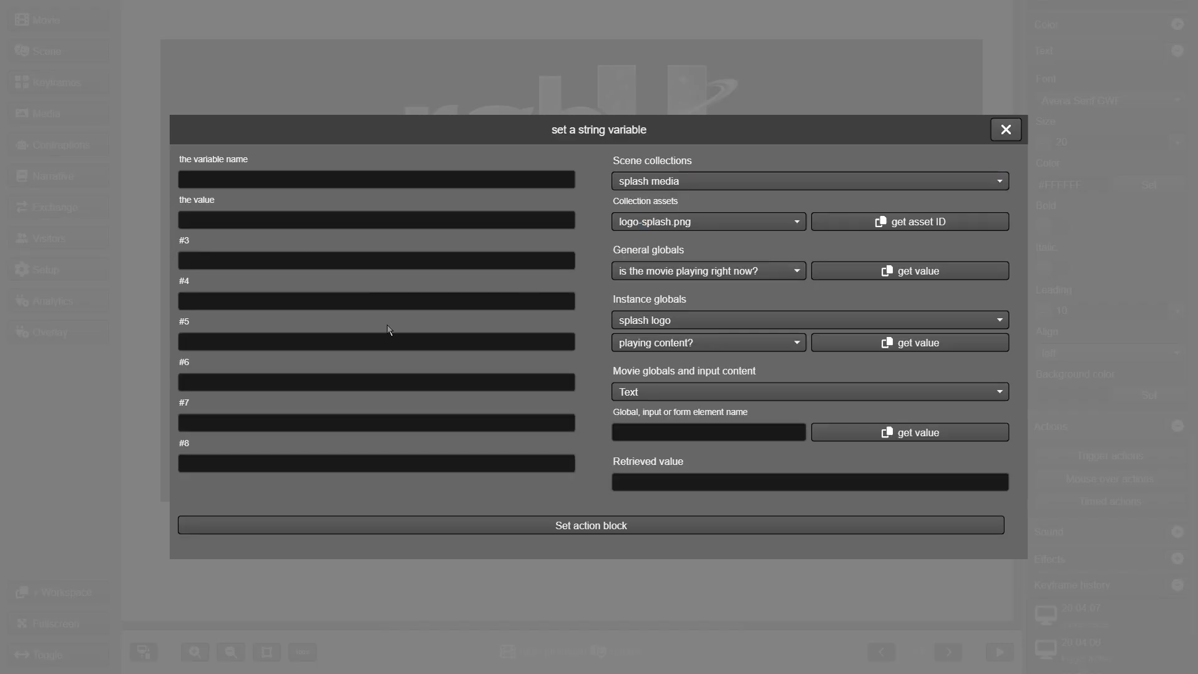
Set the action's variable language to the value pt and confirm the Português button's trigger actions.
left_click(304, 179)
type("language")
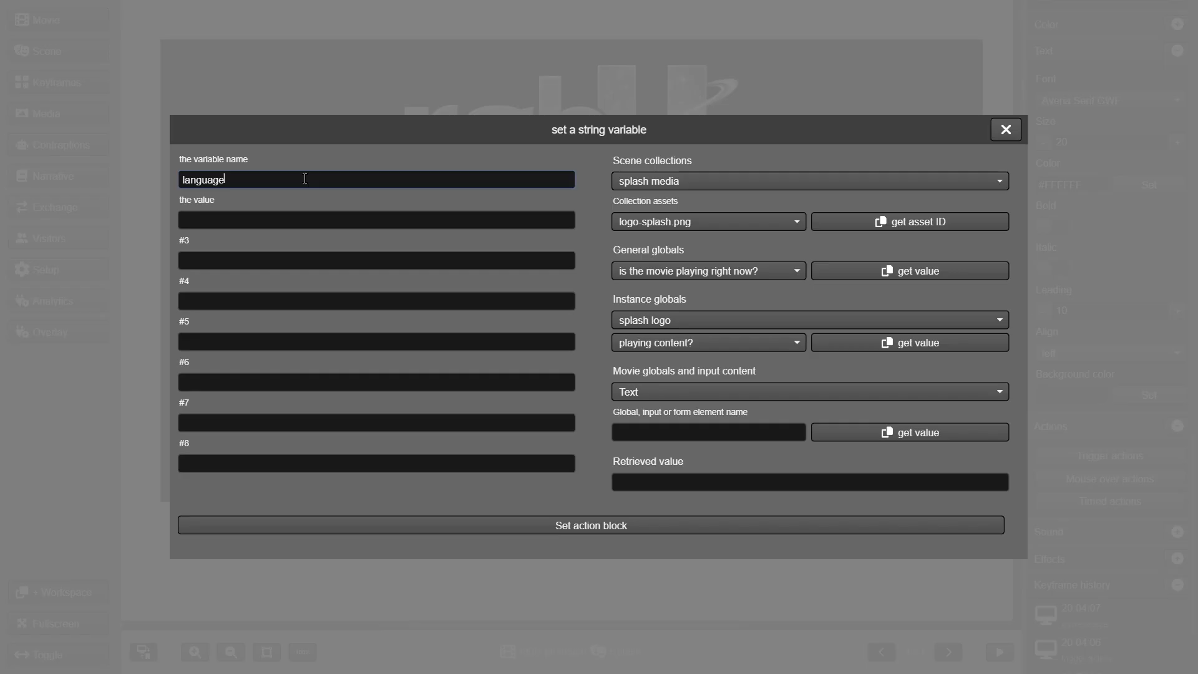
left_click(291, 221)
type("pt")
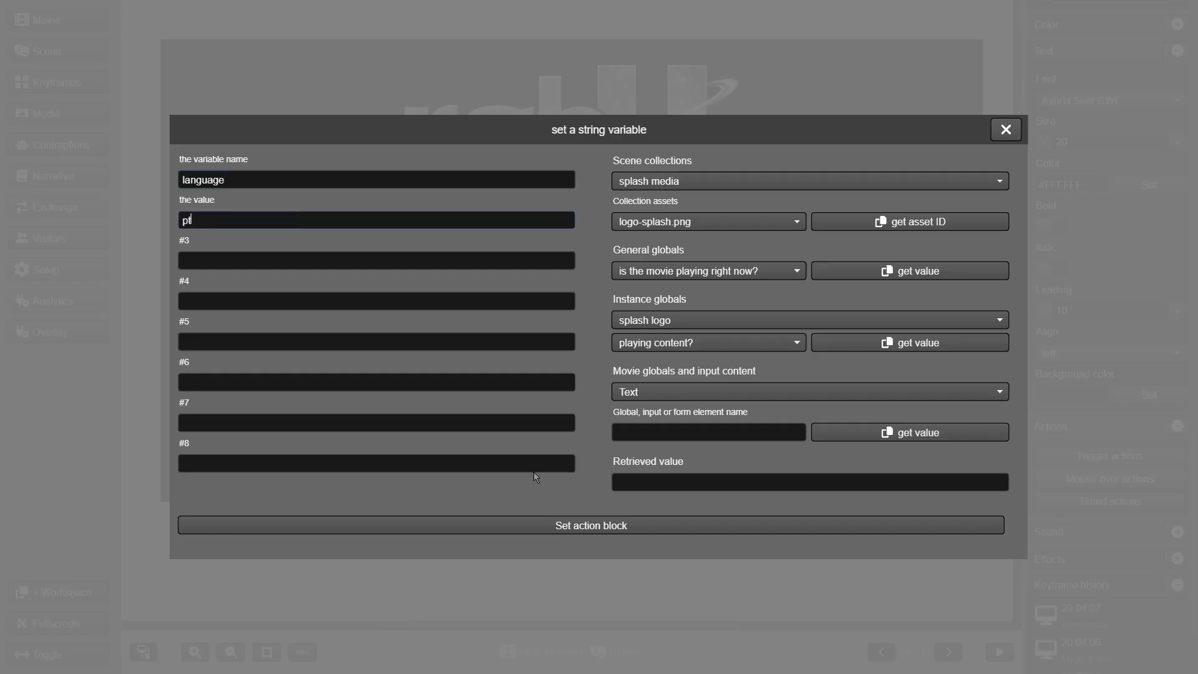
left_click(605, 531)
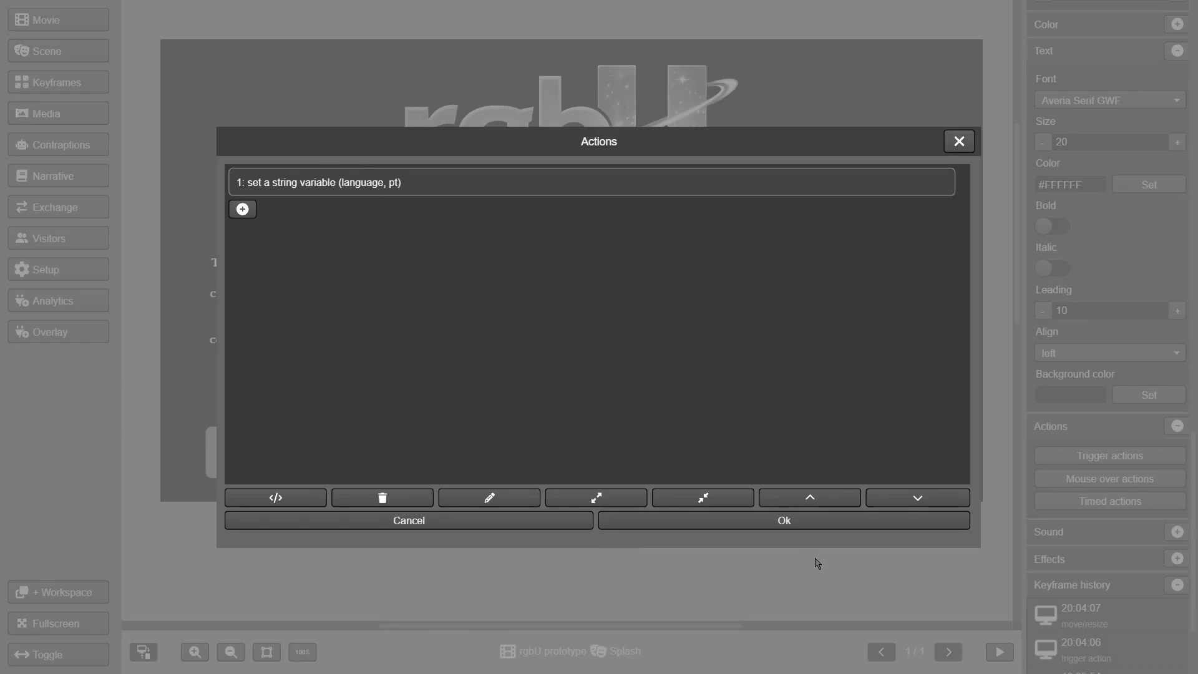
left_click(810, 521)
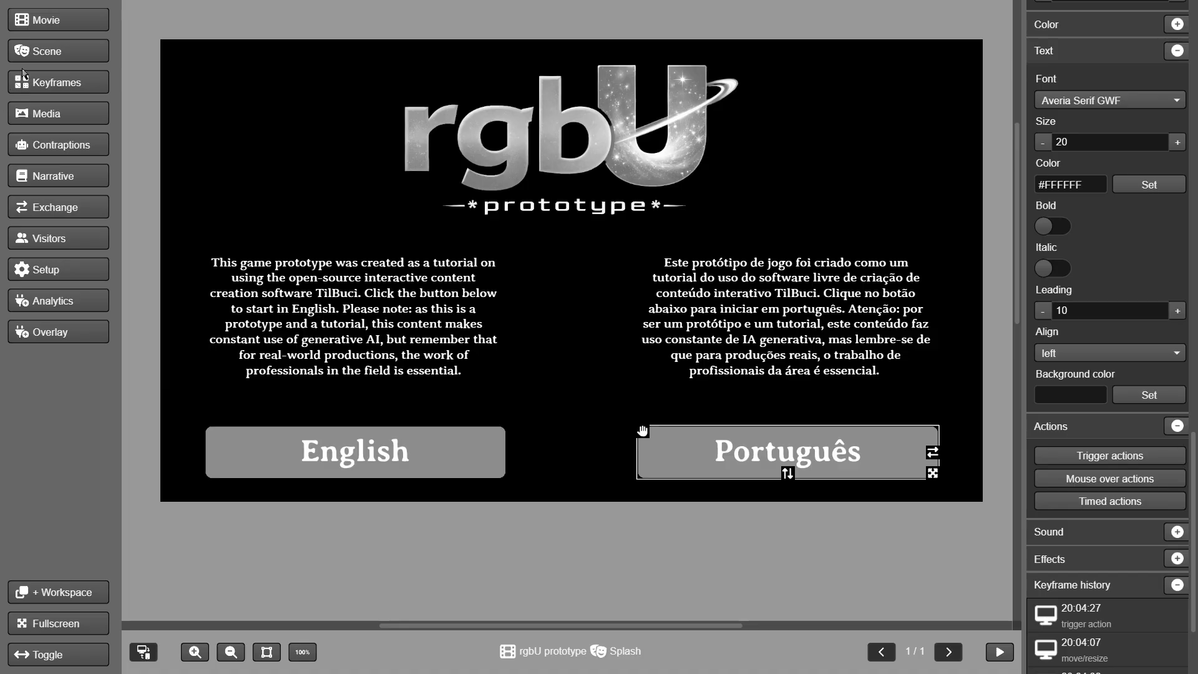
Publish the Splash scene.
left_click(36, 55)
left_click(56, 203)
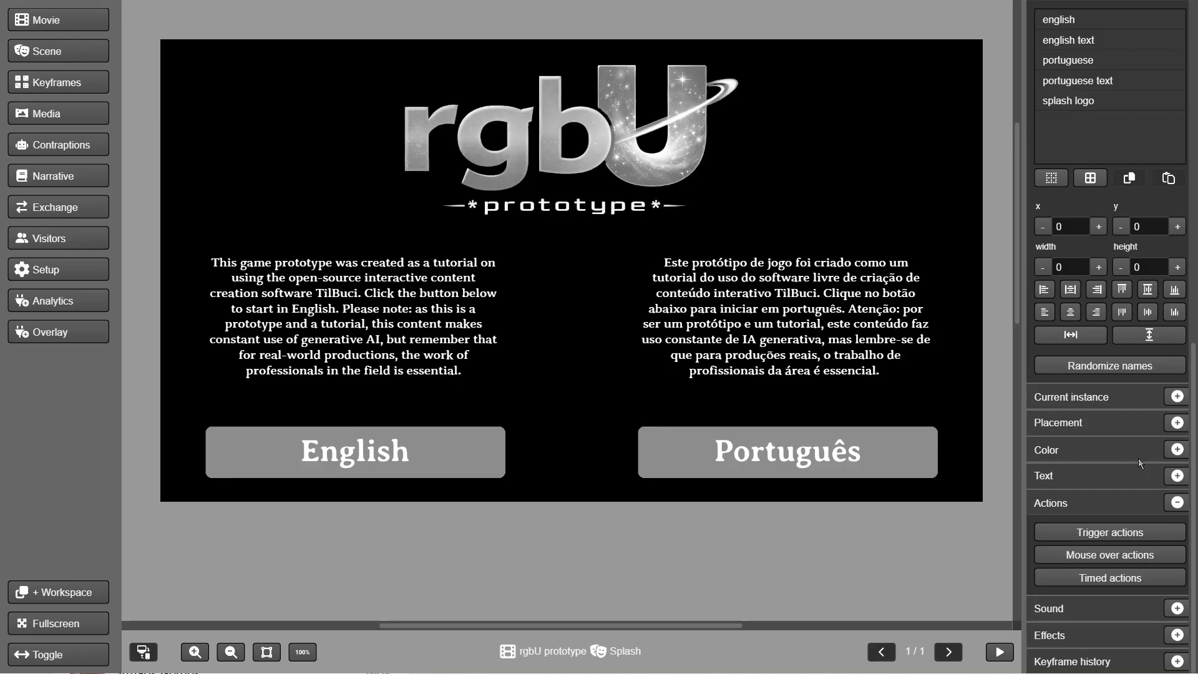
Upload english.json from the rgbu/assets/texts folder to the movie's string and array files.
left_click(23, 111)
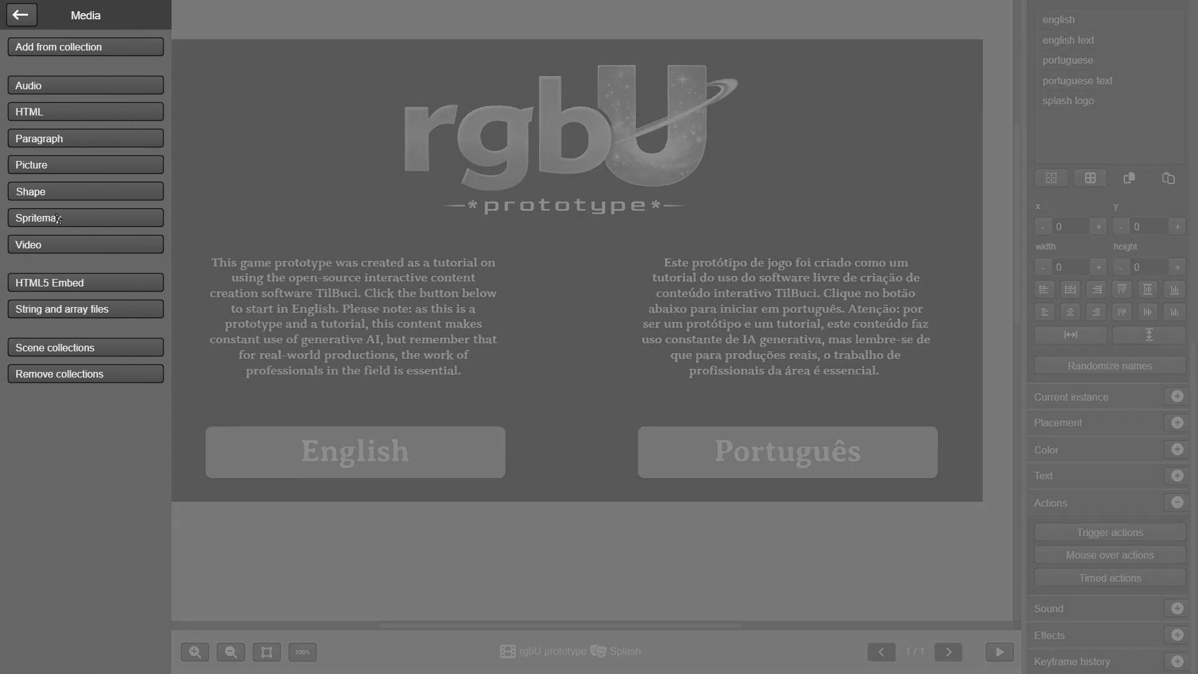
left_click(114, 310)
left_click(530, 522)
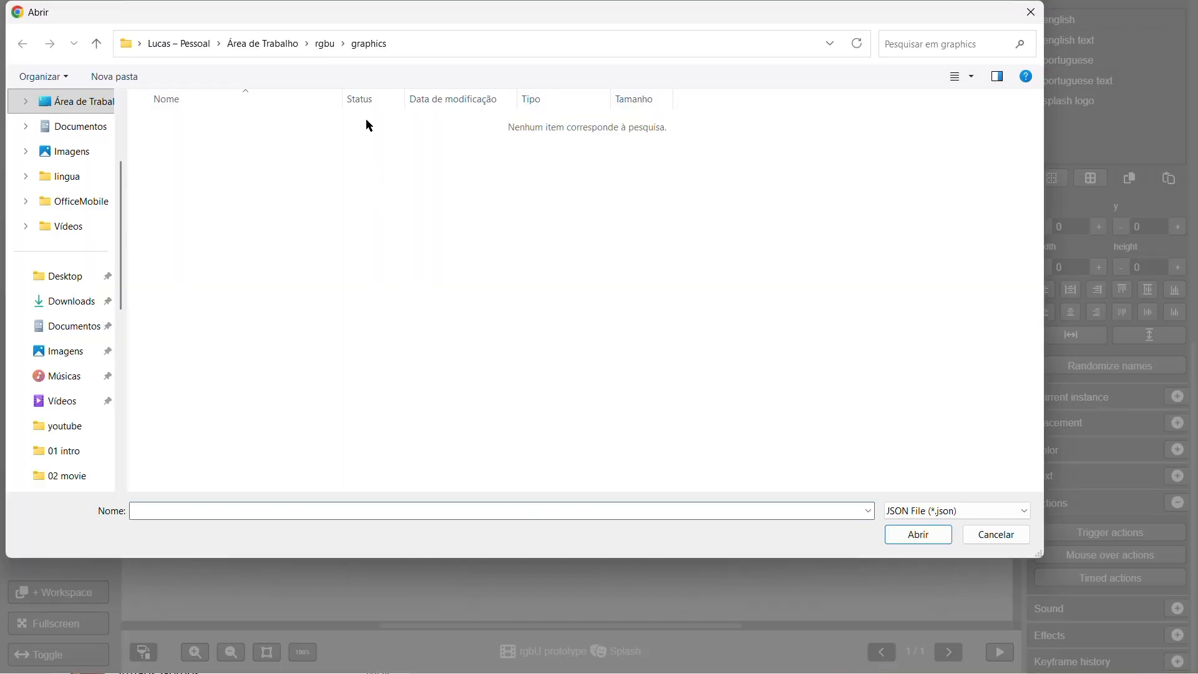
left_click(329, 50)
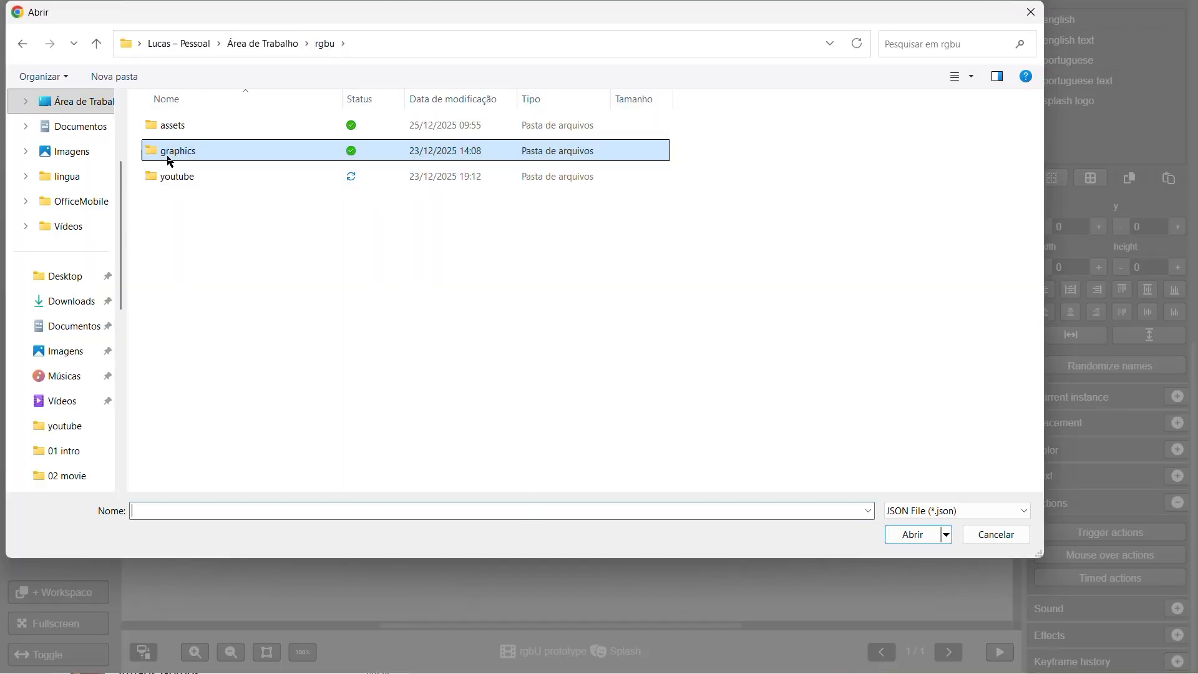
double_click(173, 126)
left_click(172, 127)
double_click(173, 127)
double_click(172, 125)
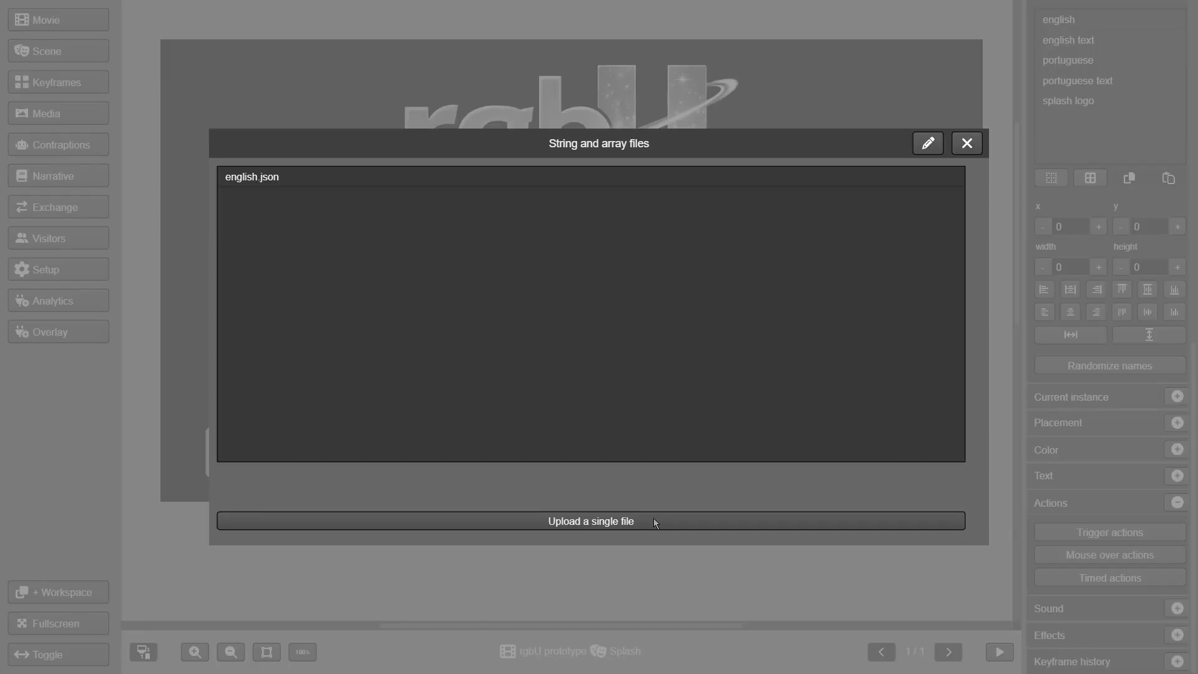
Upload portuguese.json as a second string file and close the string and array files window.
left_click(512, 397)
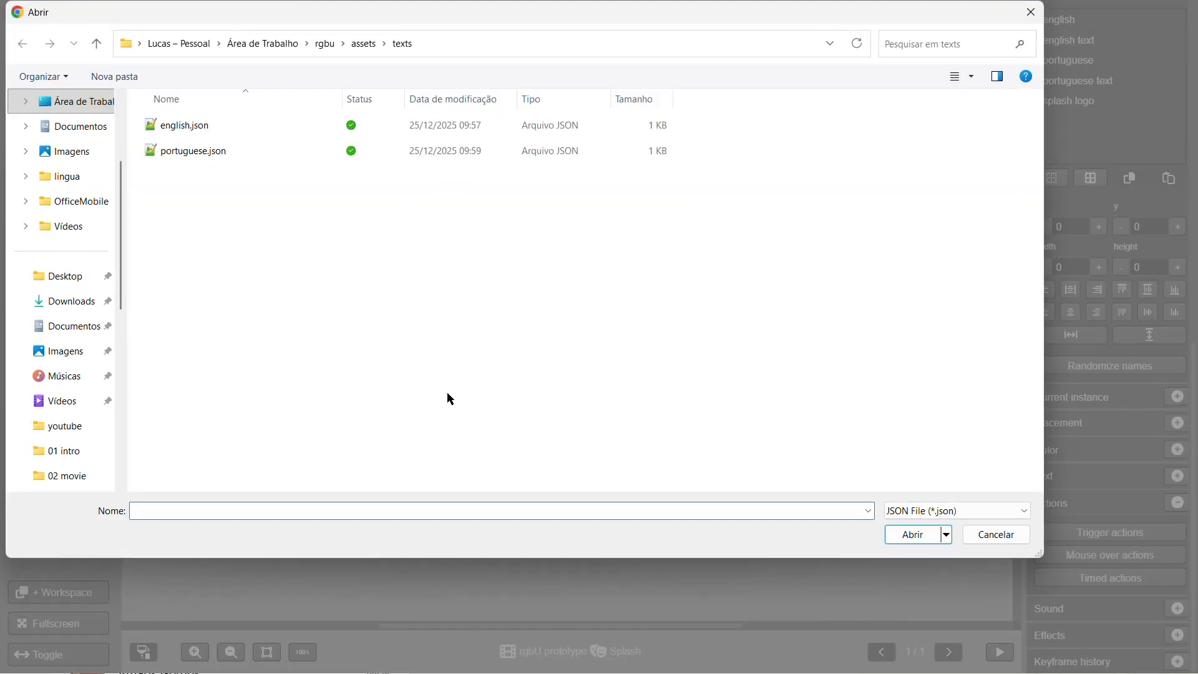
double_click(214, 160)
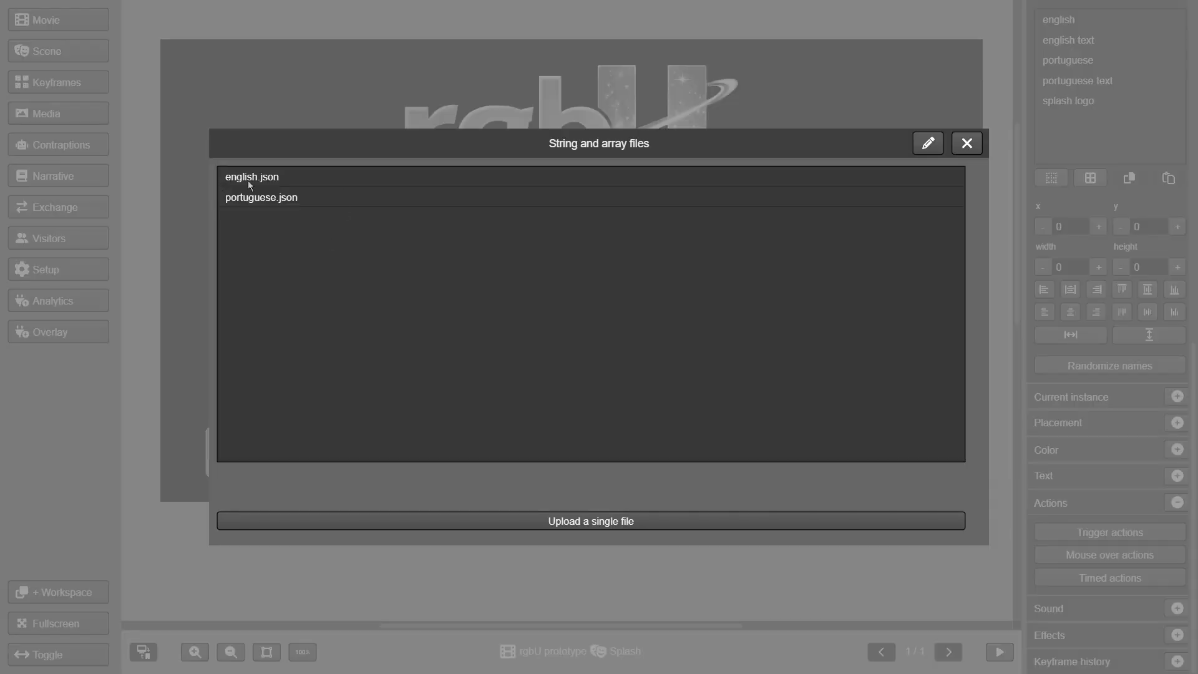
left_click(966, 143)
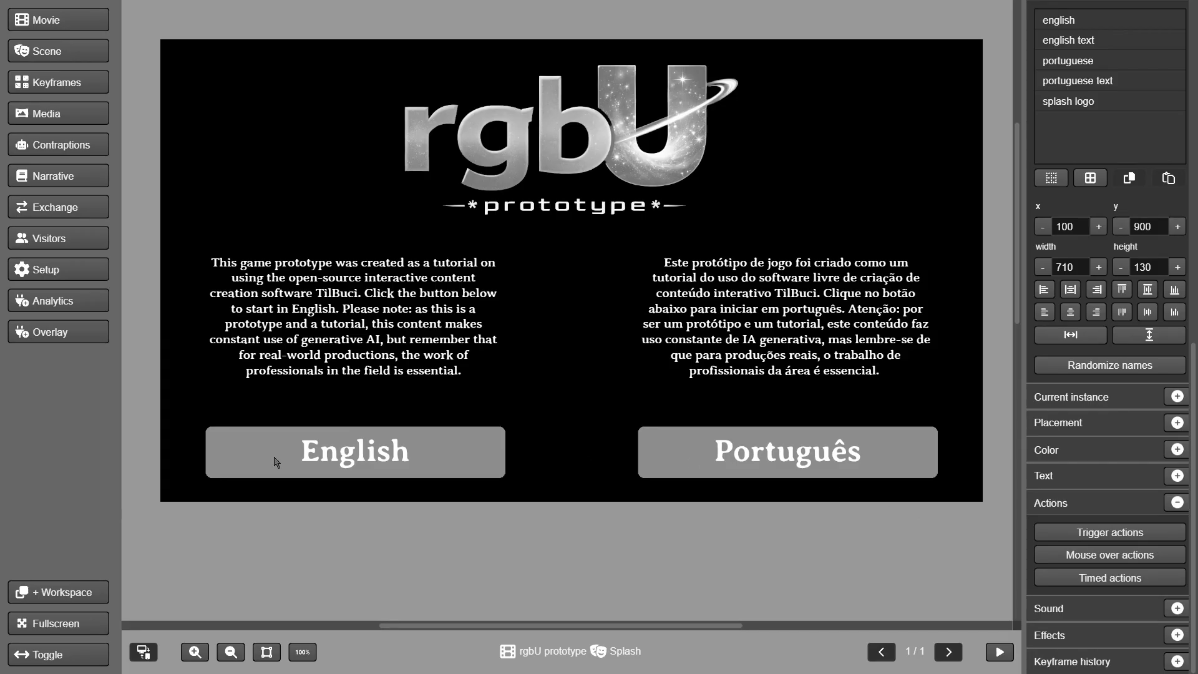
Add a load a string file action to the English button's trigger actions, with english as the string file name.
left_click(310, 450)
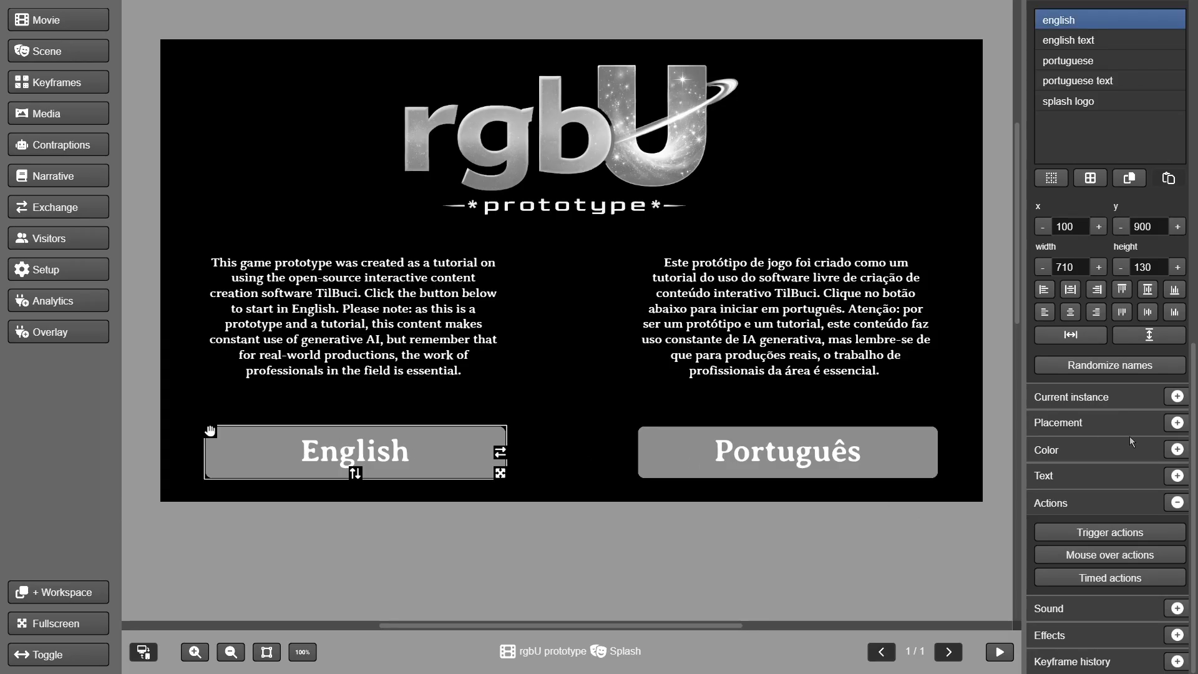
left_click(1145, 533)
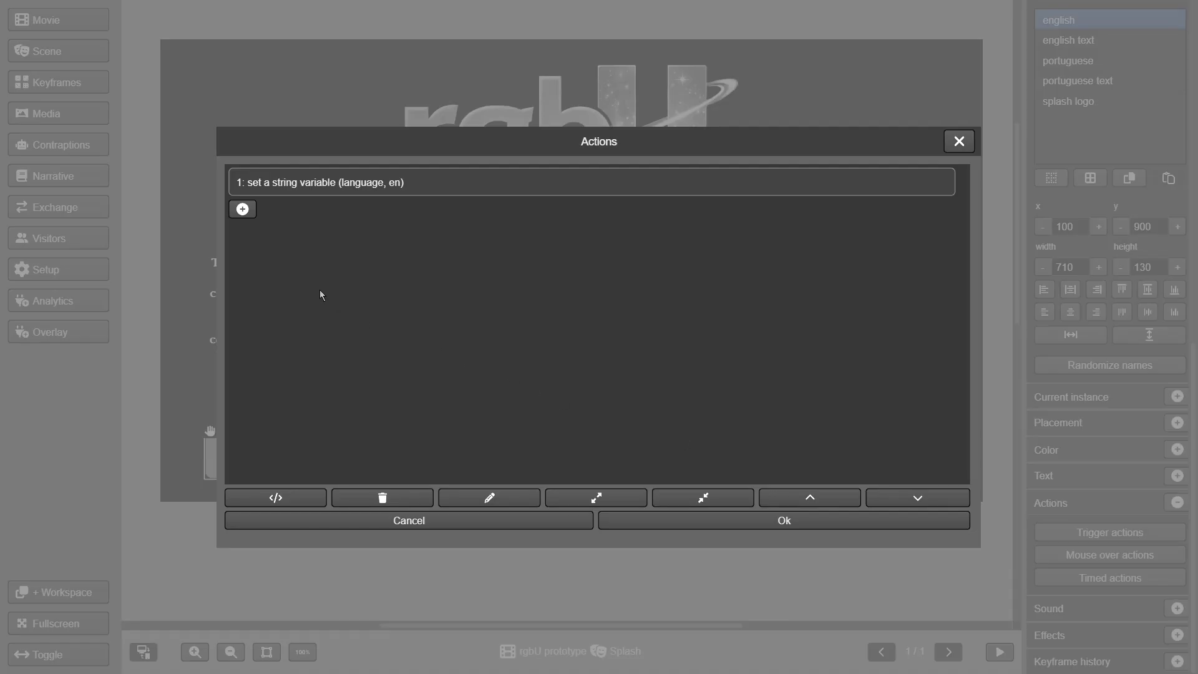
left_click(243, 209)
left_click(295, 235)
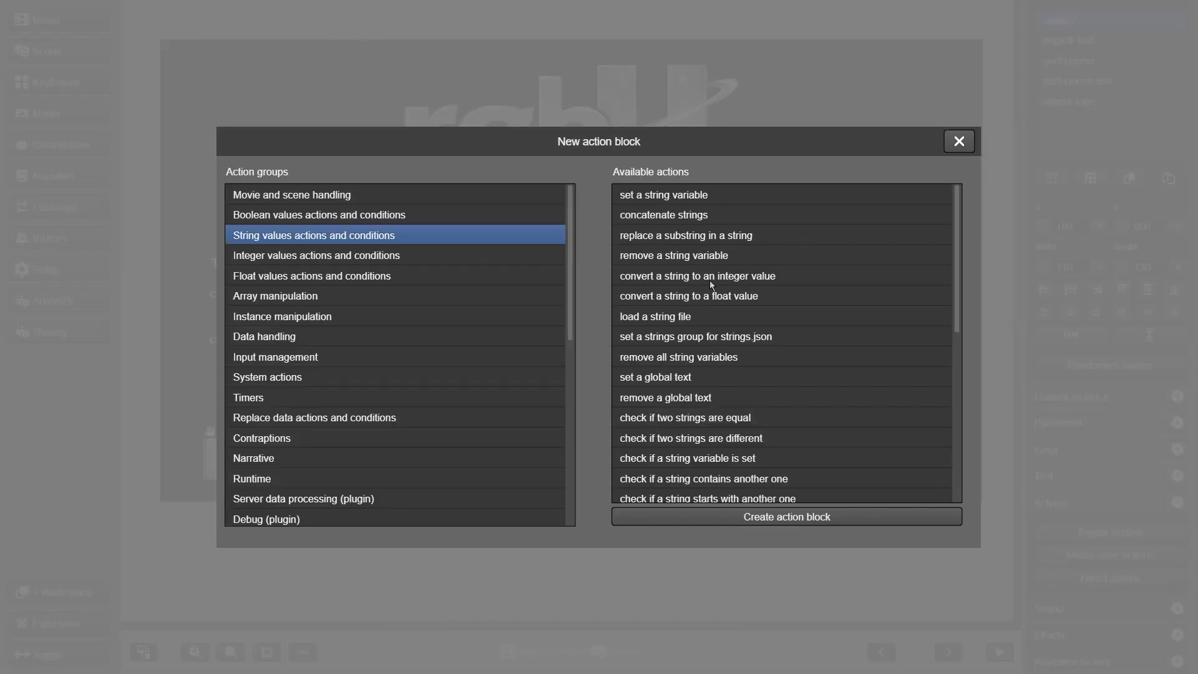
left_click(715, 316)
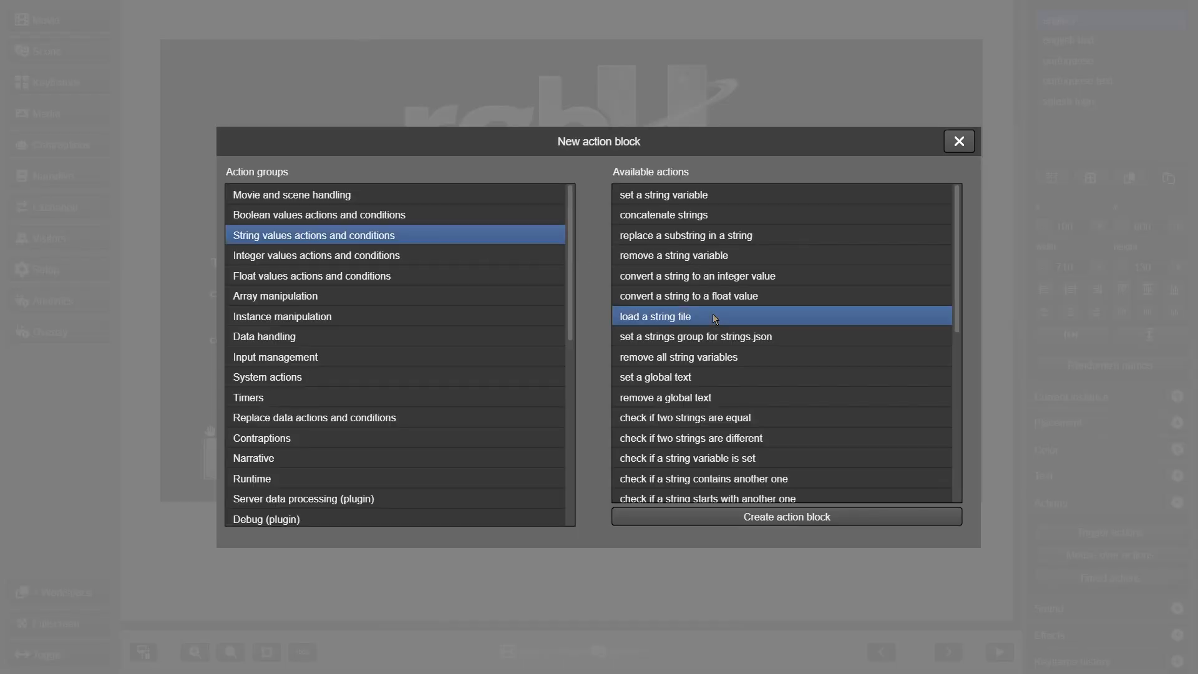
left_click(843, 516)
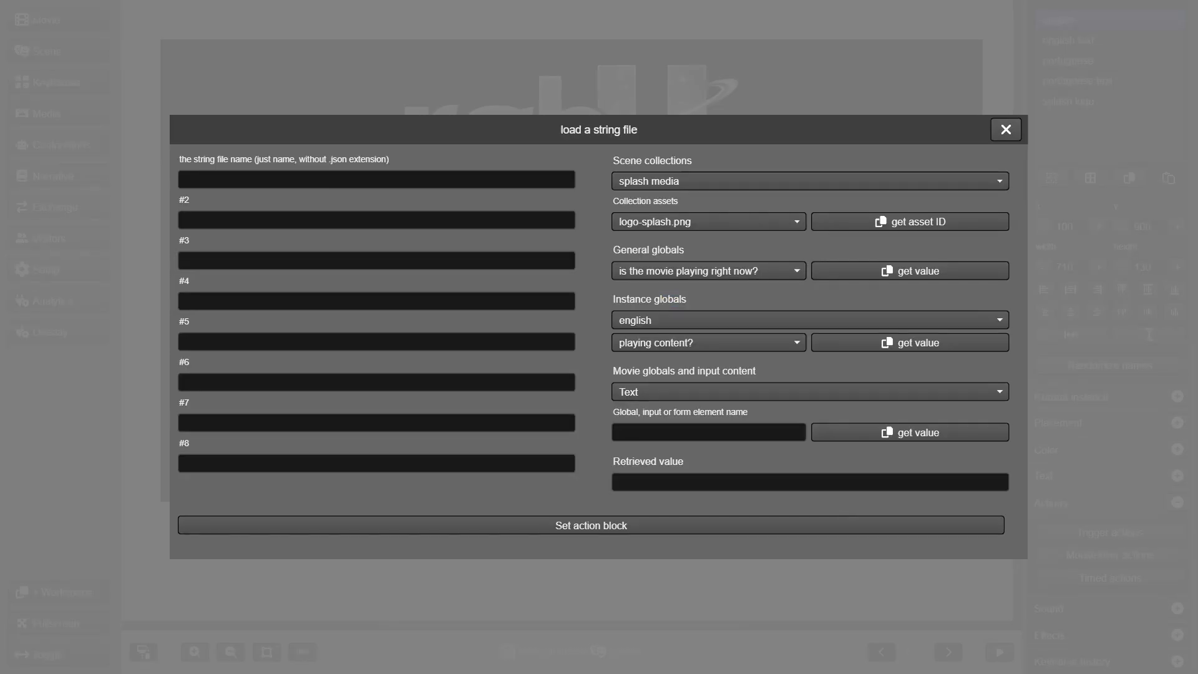
left_click(268, 181)
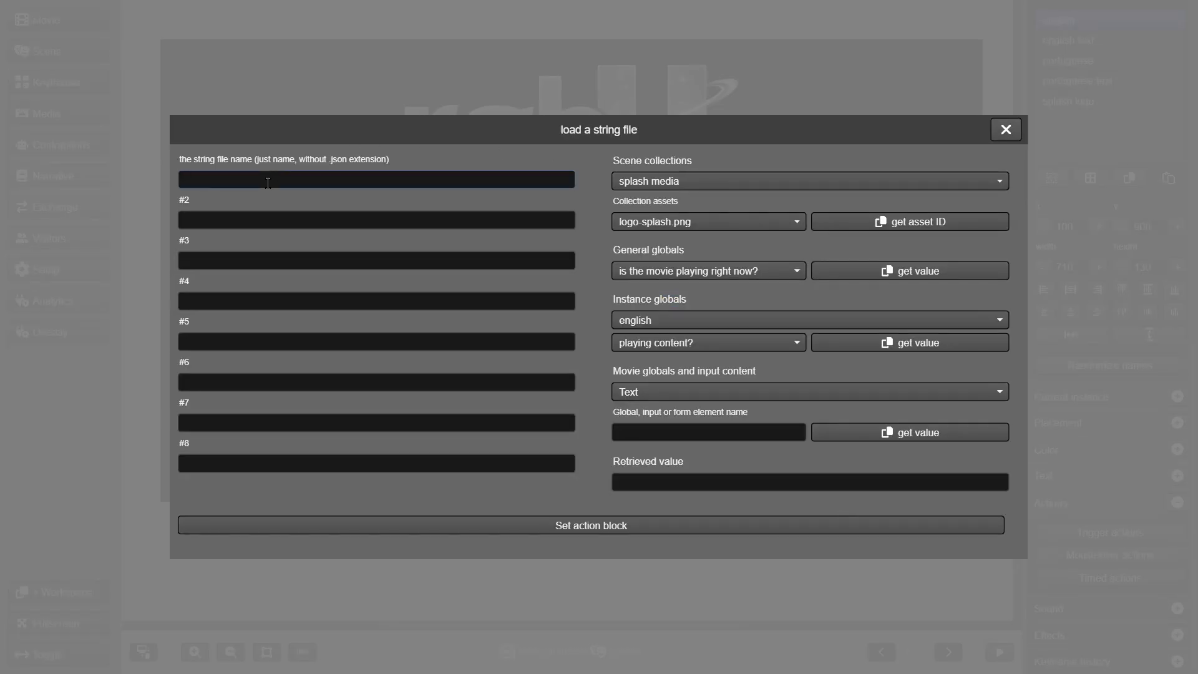
type("english")
left_click(659, 527)
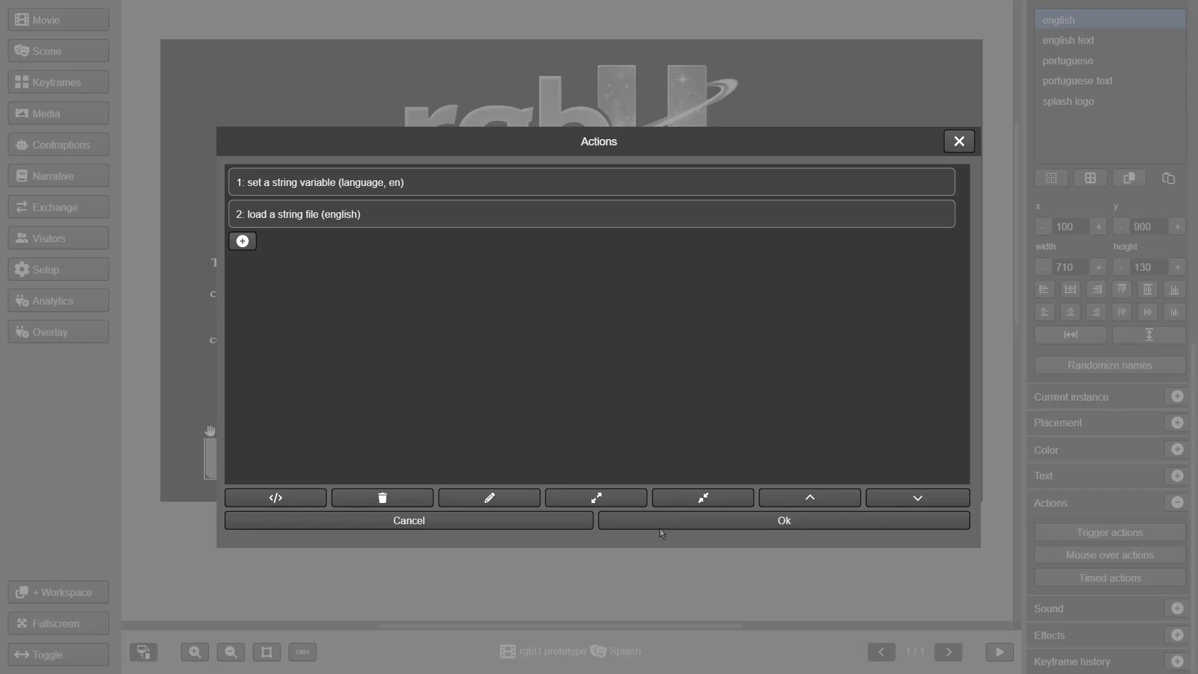
In the string file action's on error branch, show the console text "error on loading english JSON file" and confirm the trigger actions.
left_click(378, 217)
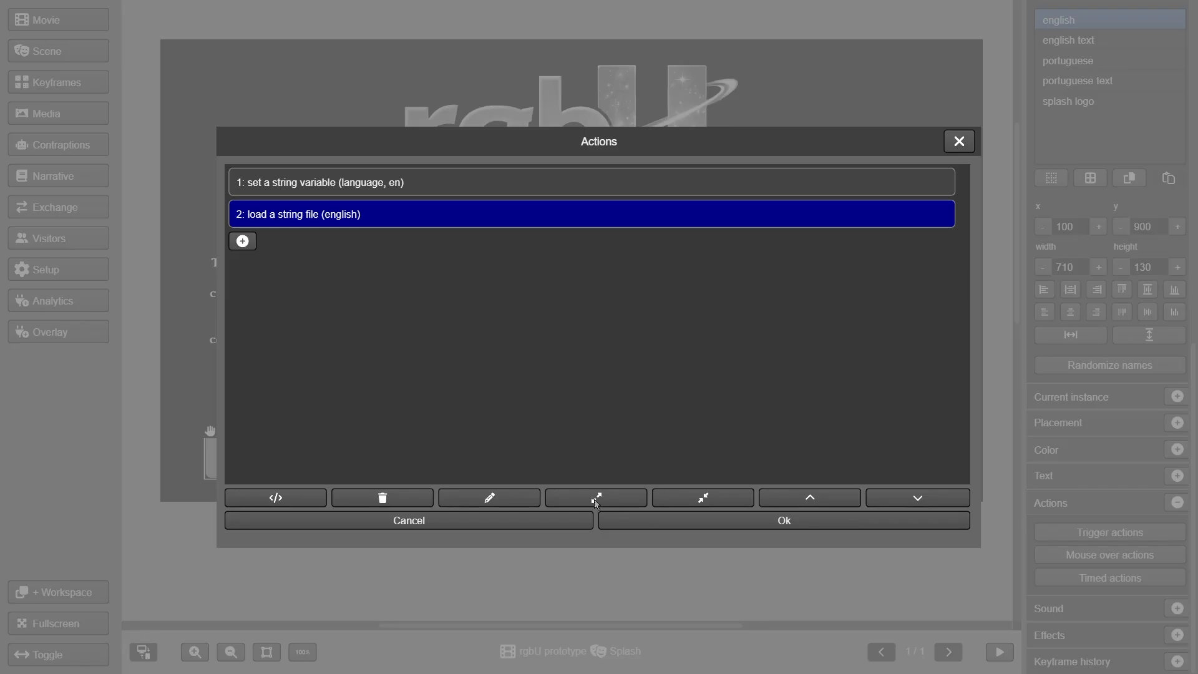
left_click(597, 501)
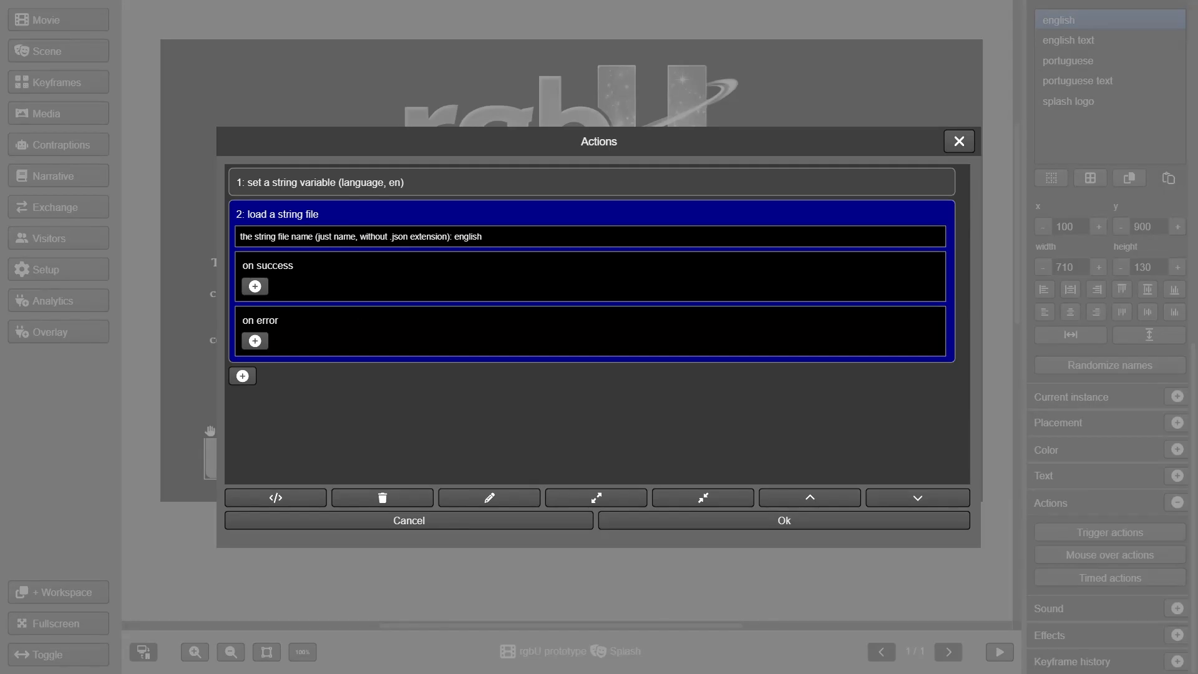
left_click(255, 341)
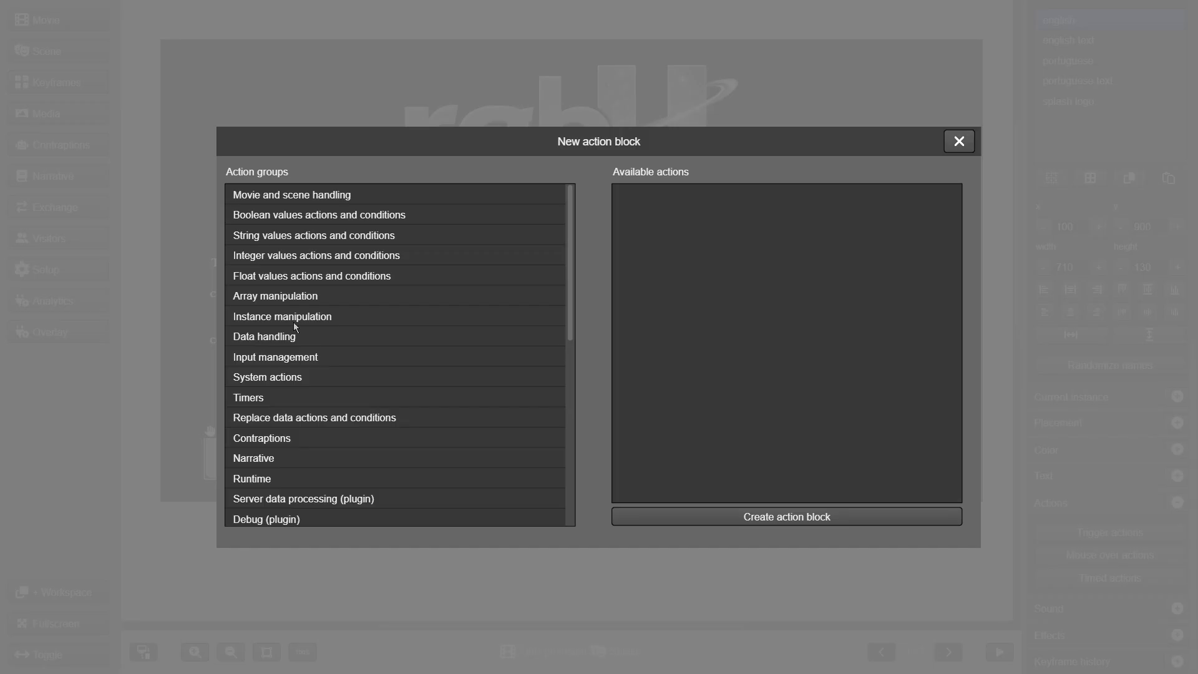
scroll(295, 328, "down", 1)
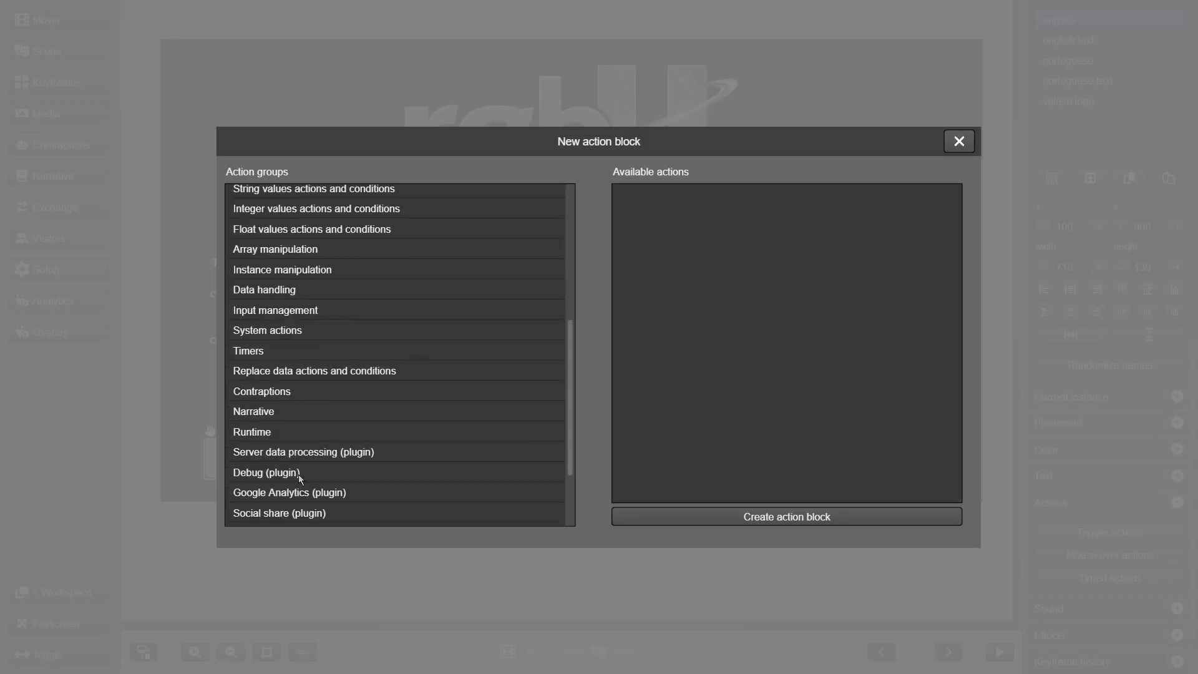
left_click(301, 472)
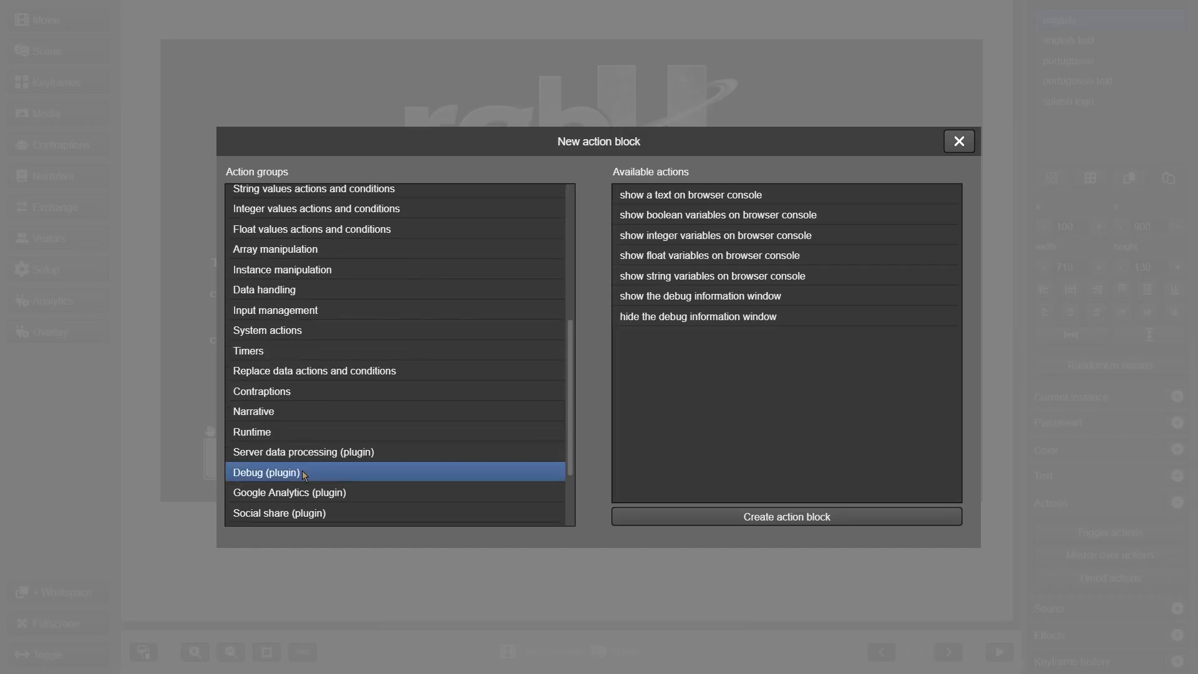
left_click(691, 197)
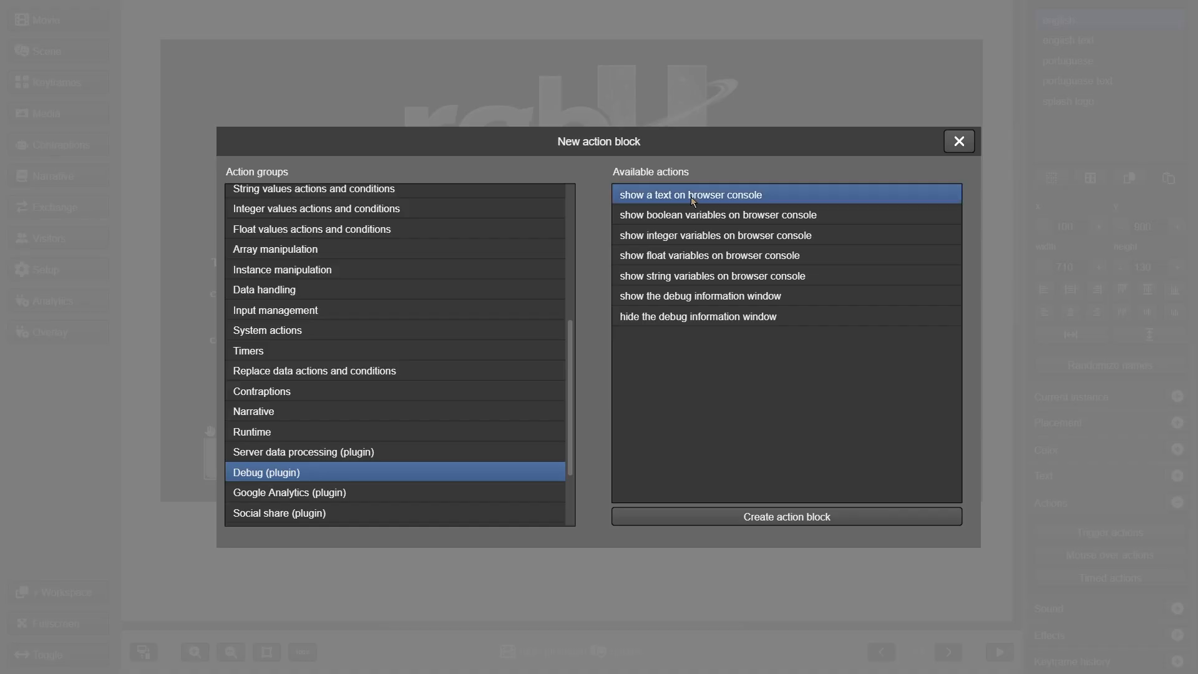
left_click(778, 518)
left_click(312, 180)
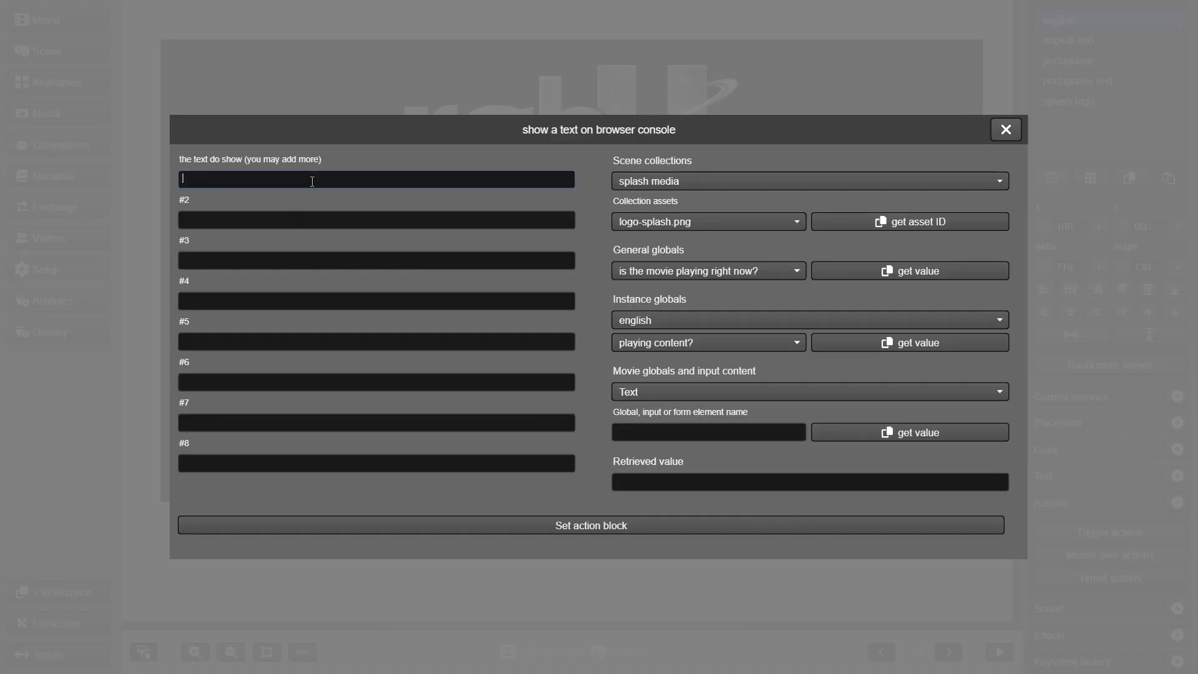
type("error on loading english JSON file")
left_click(577, 526)
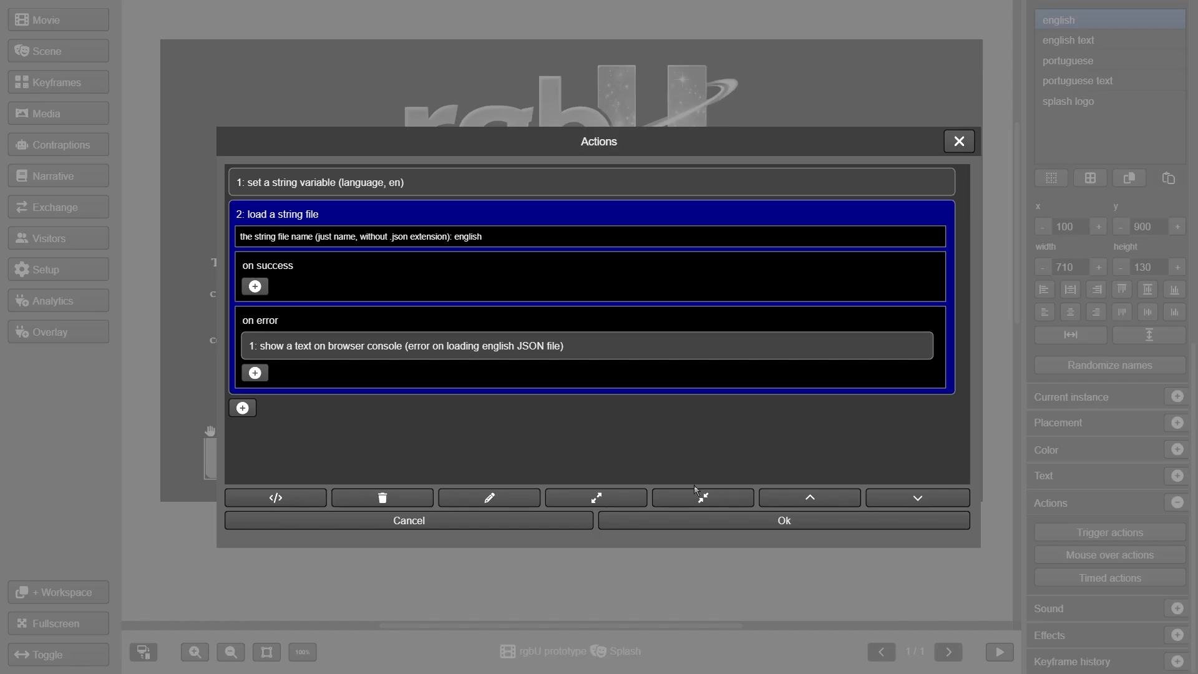
left_click(707, 518)
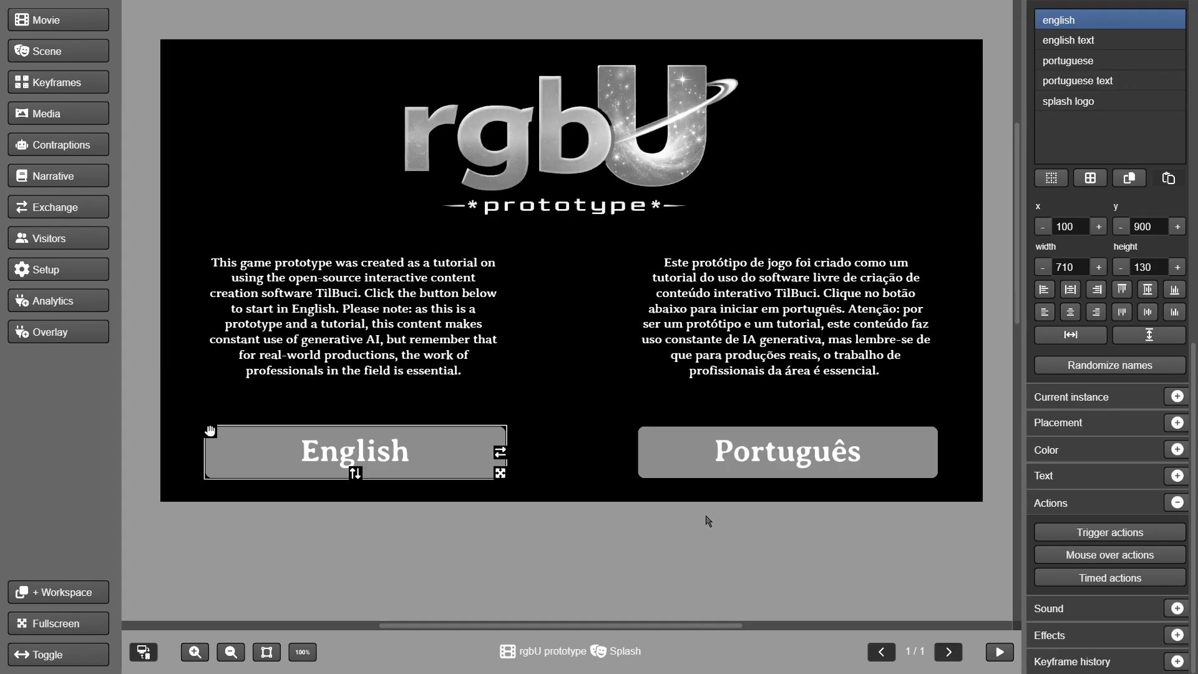
Save the movie's plugin settings with the Debug plugin active, close the movie properties and leave full screen.
left_click(55, 20)
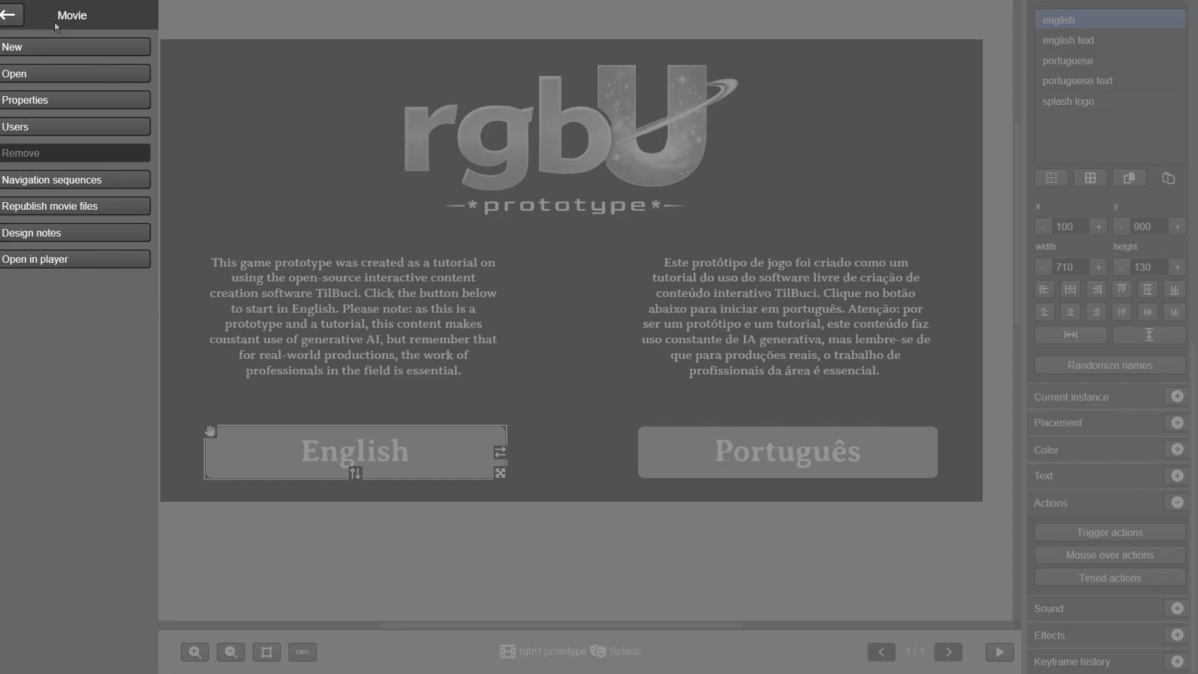
left_click(70, 98)
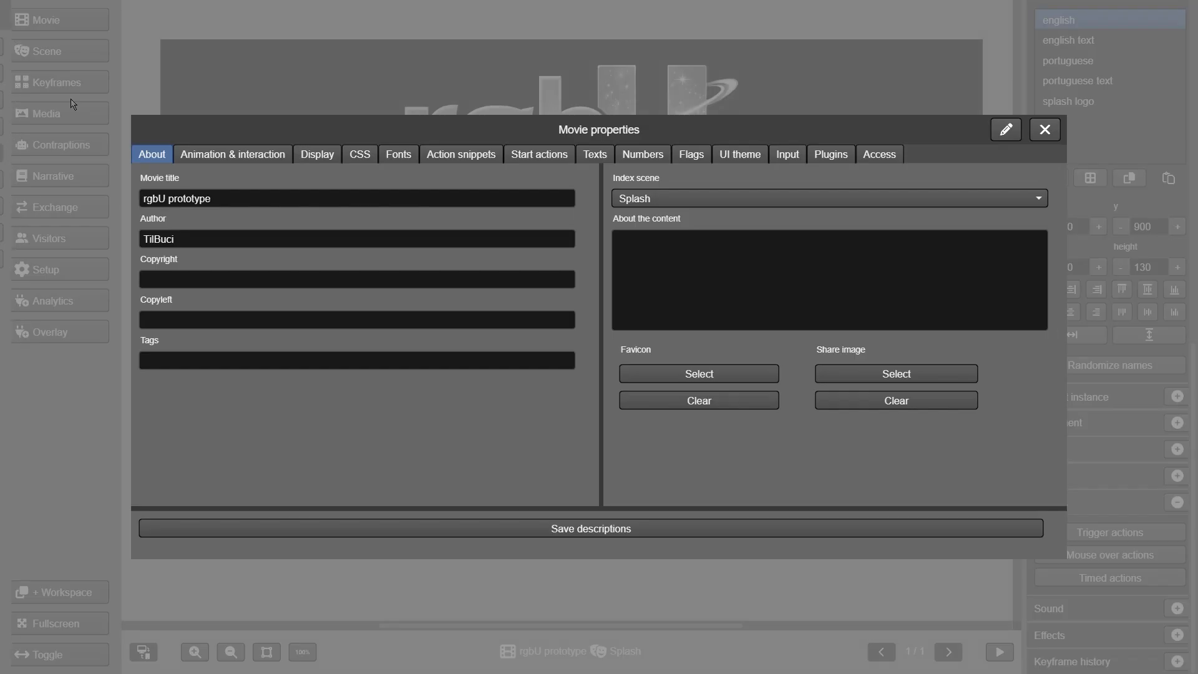
left_click(836, 159)
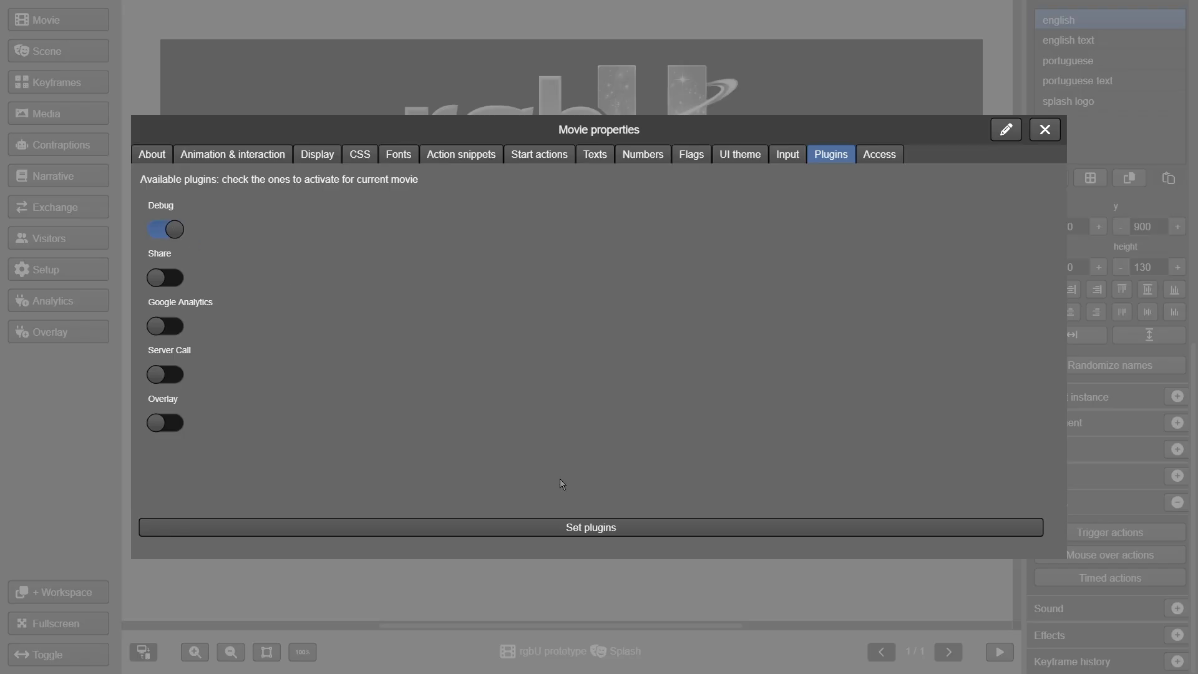
left_click(623, 526)
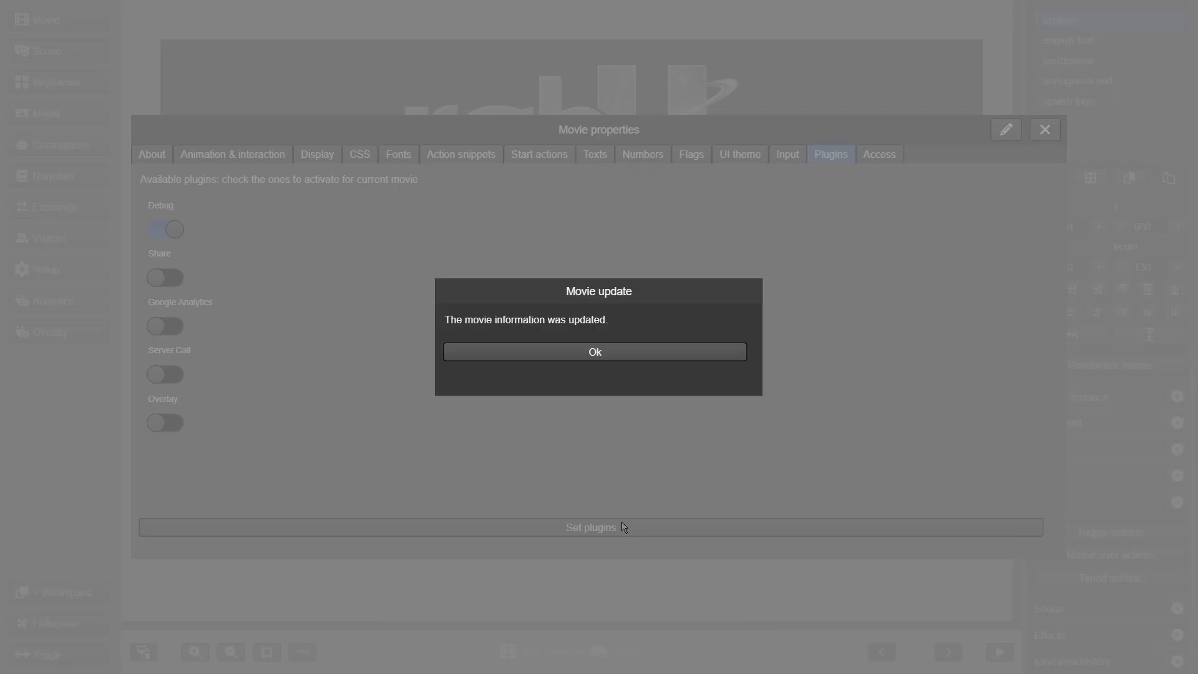
left_click(669, 348)
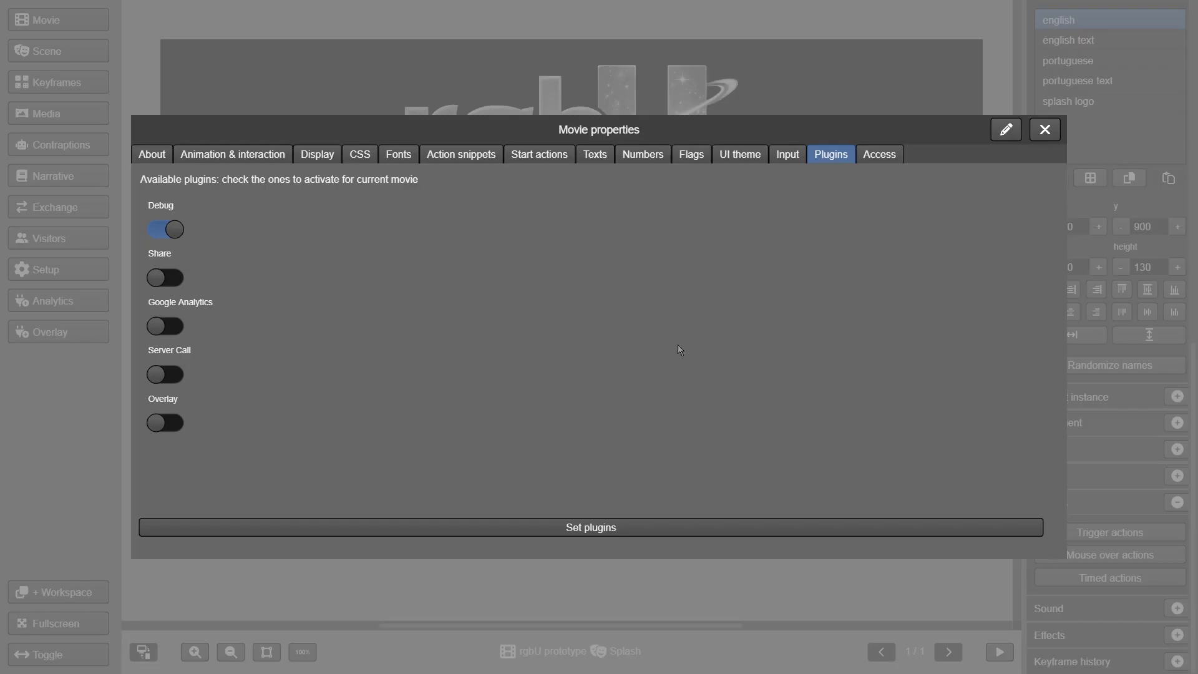
left_click(1050, 142)
key("Escape")
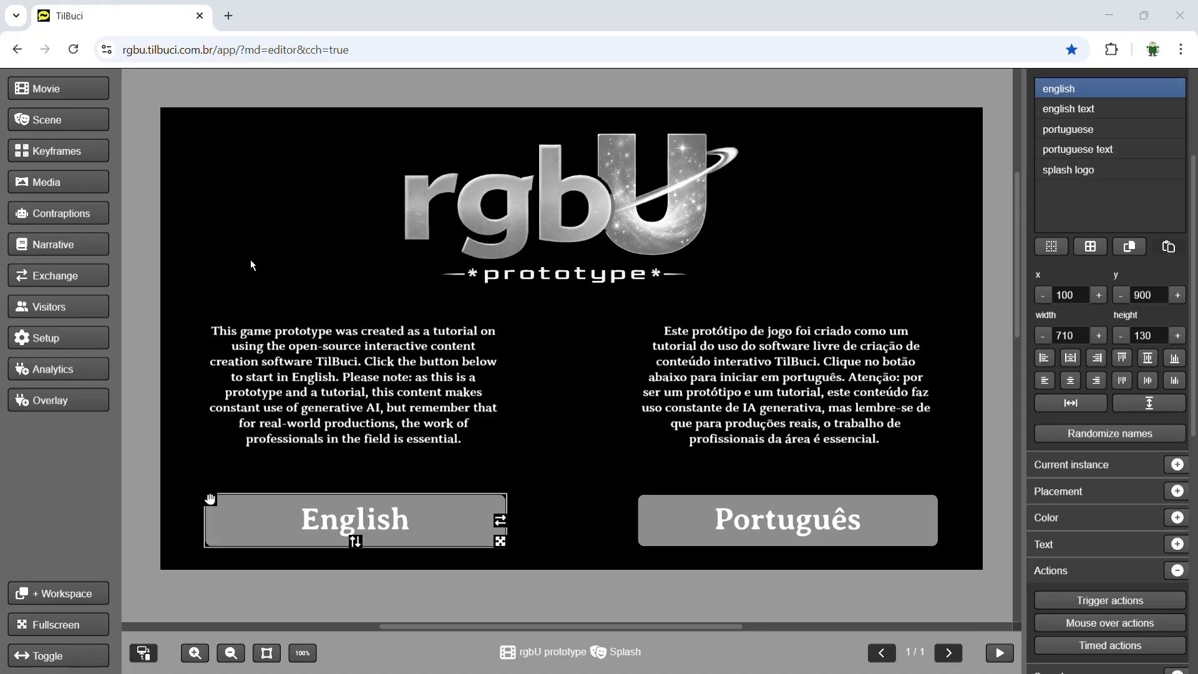
Open an additional workspace and load the rgbU prototype movie in it.
left_click(62, 117)
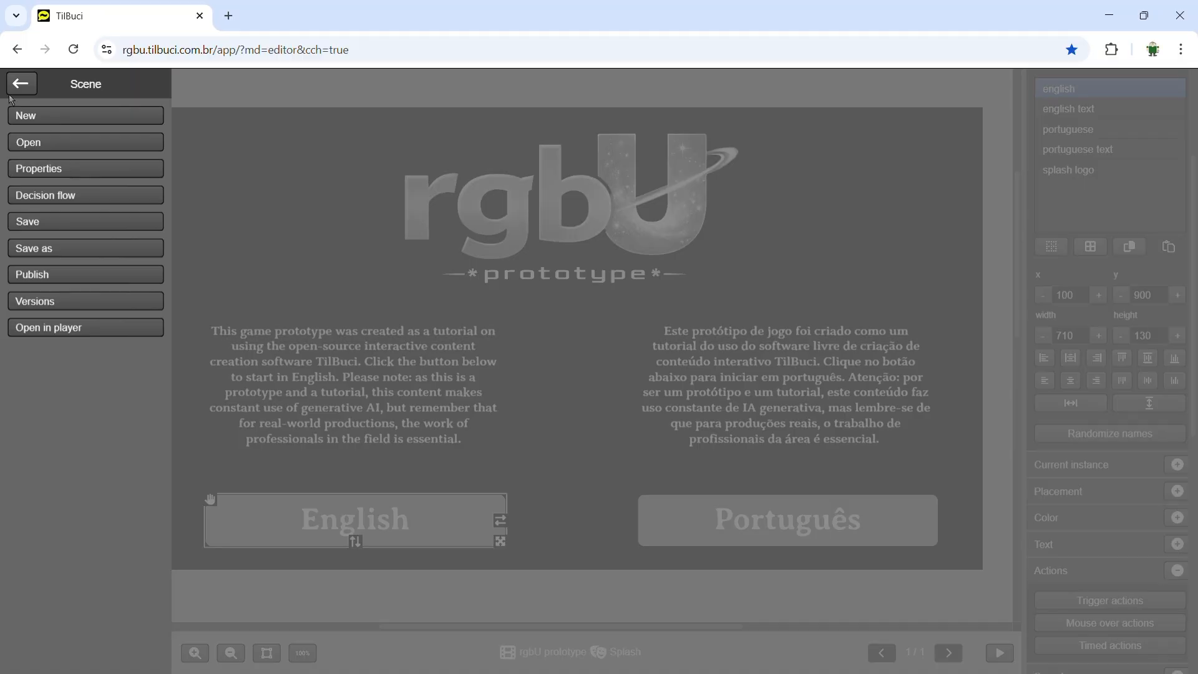
left_click(20, 84)
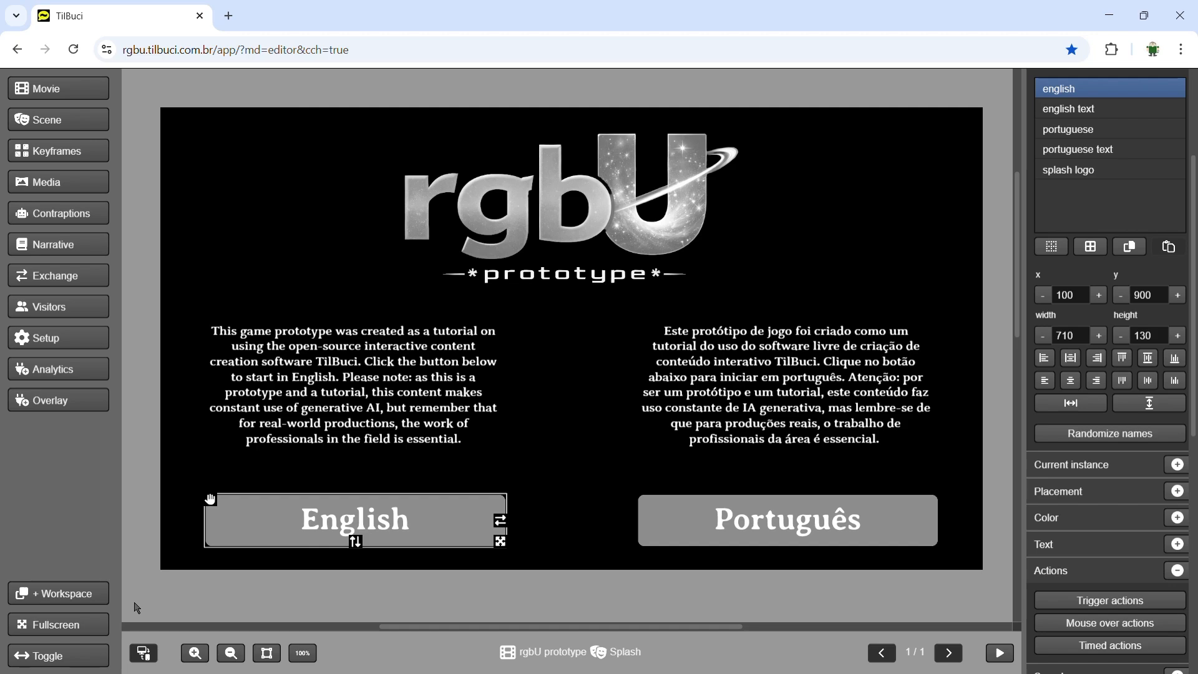
left_click(100, 596)
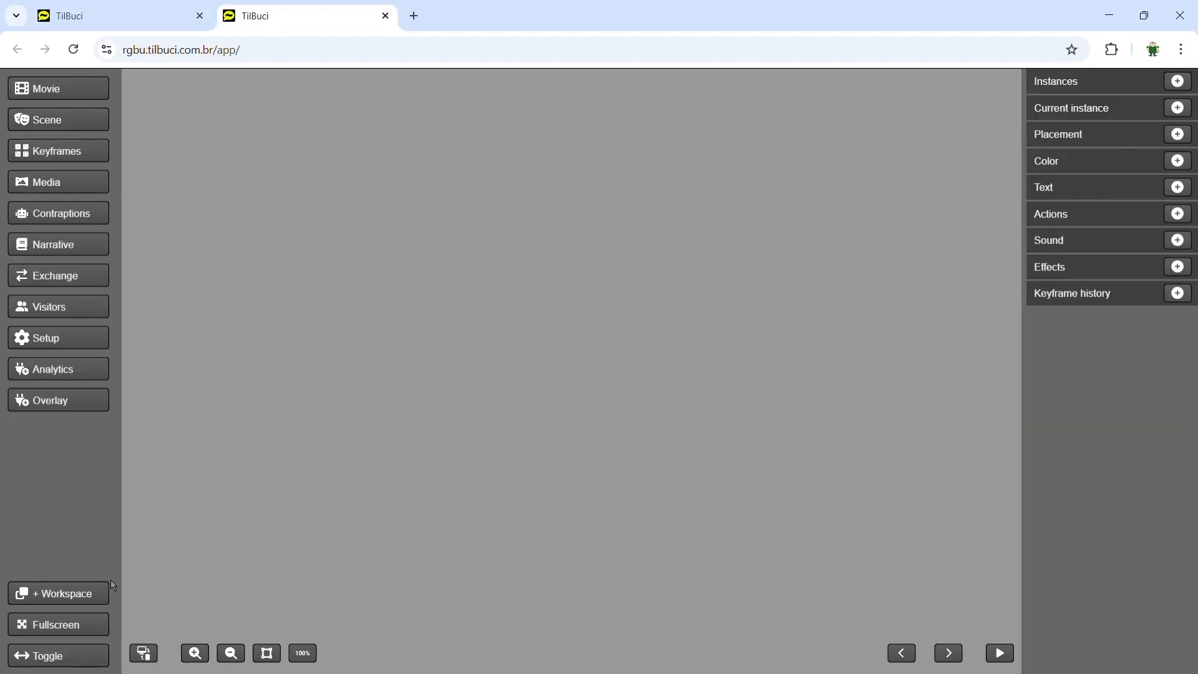
left_click(128, 25)
left_click(252, 23)
left_click(73, 93)
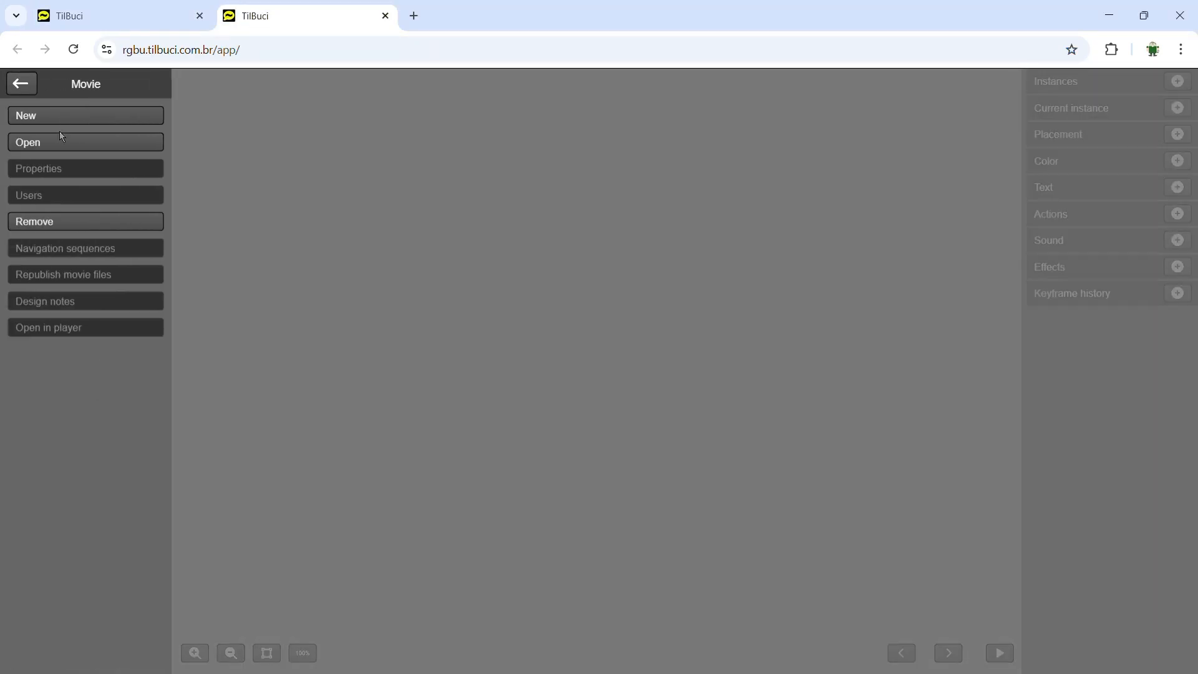
left_click(61, 136)
double_click(319, 279)
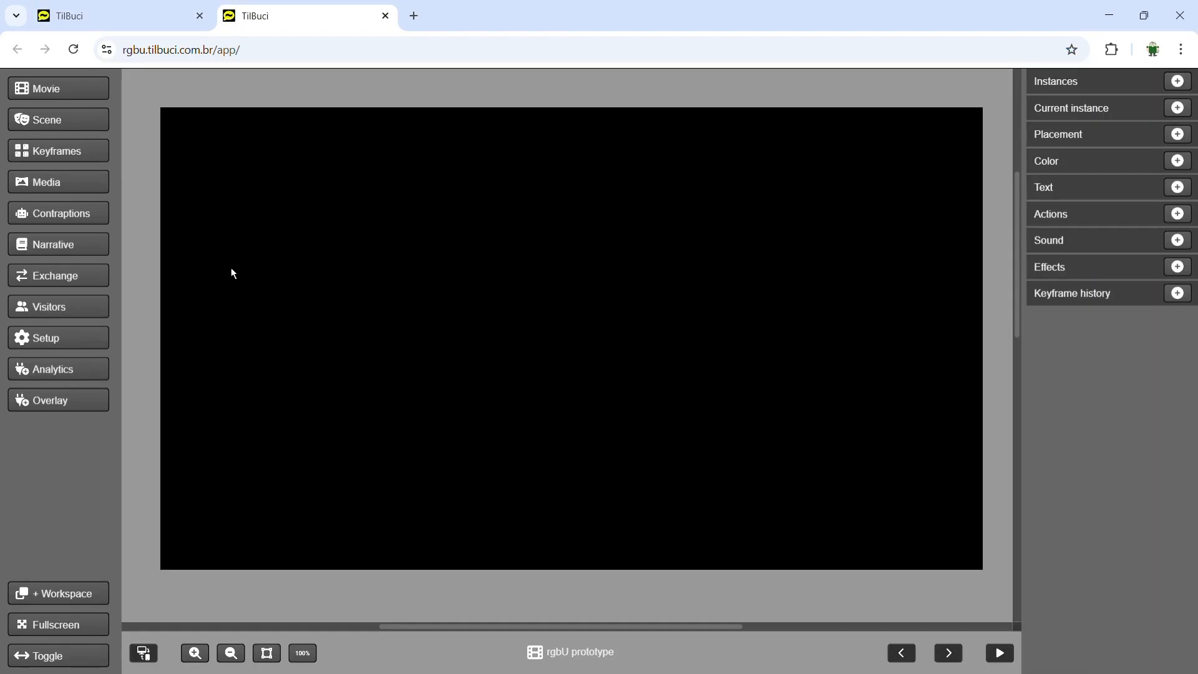
Create a new scene named Intro in the additional workspace.
left_click(71, 120)
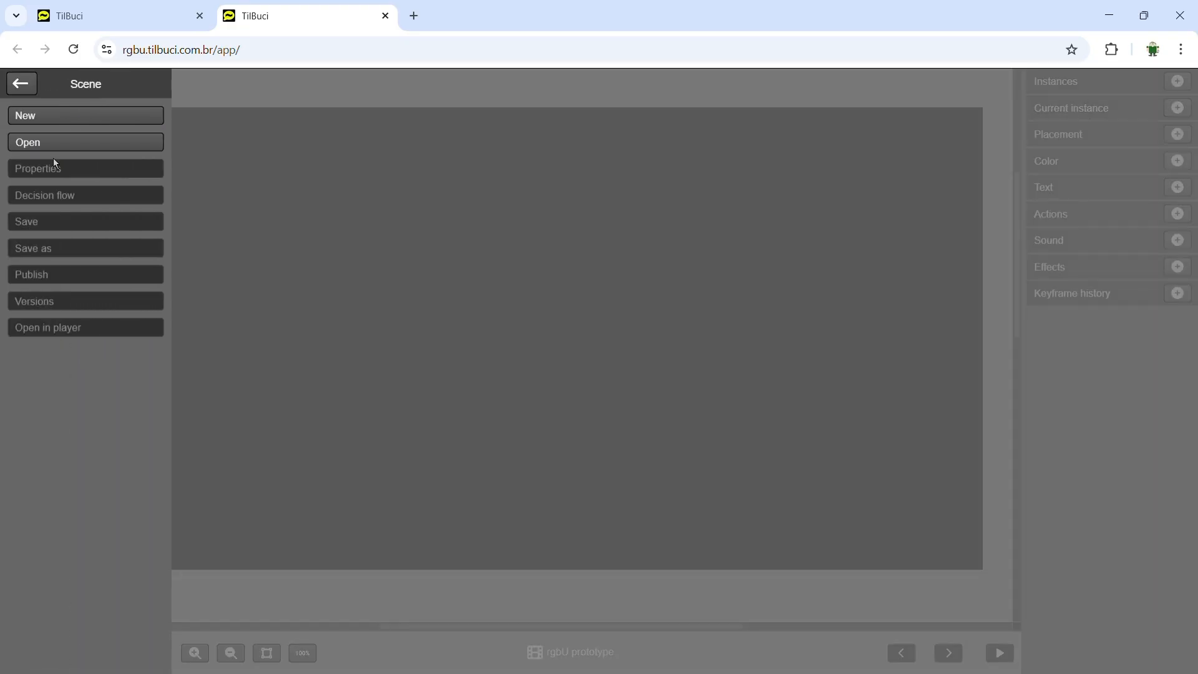
left_click(50, 115)
left_click(333, 371)
type("Intro")
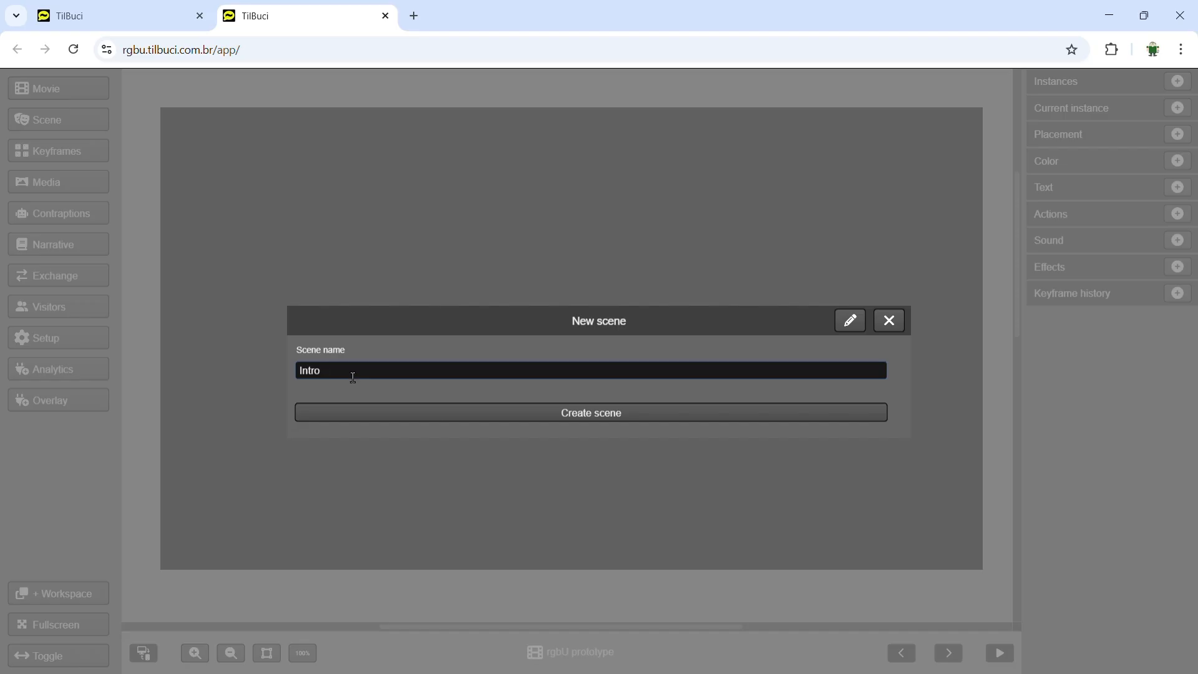
left_click(399, 412)
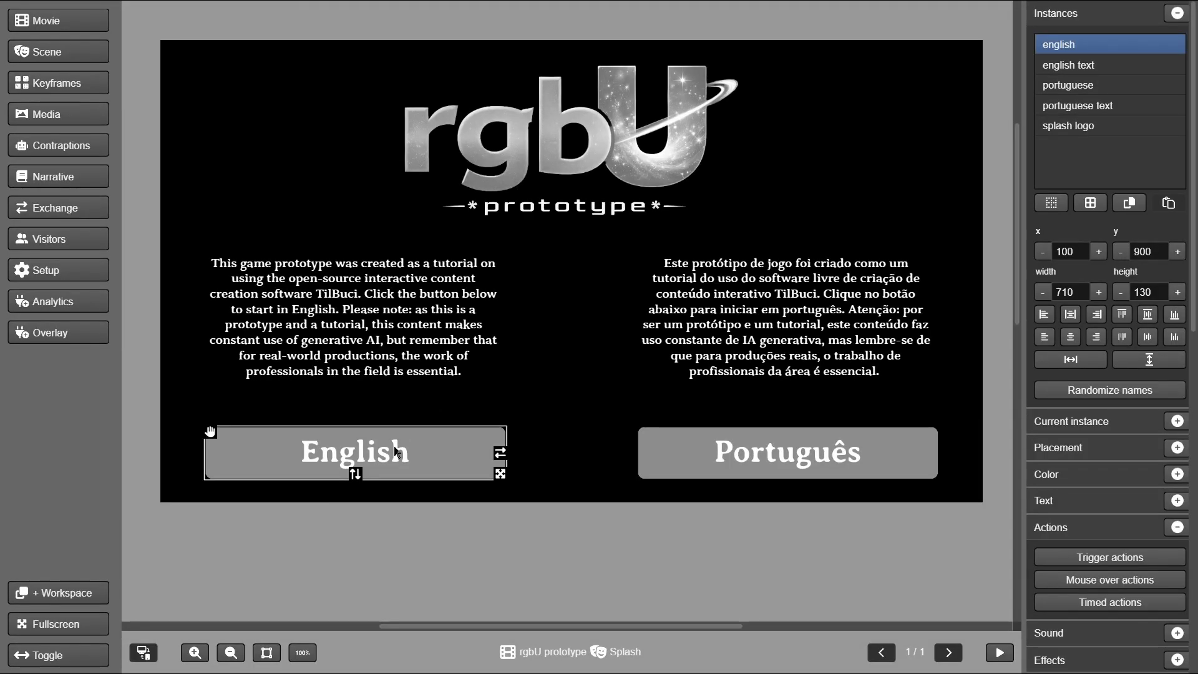
In the English button's trigger actions, load the Intro scene on the string file action's success branch and confirm the actions.
left_click(1104, 562)
left_click(362, 222)
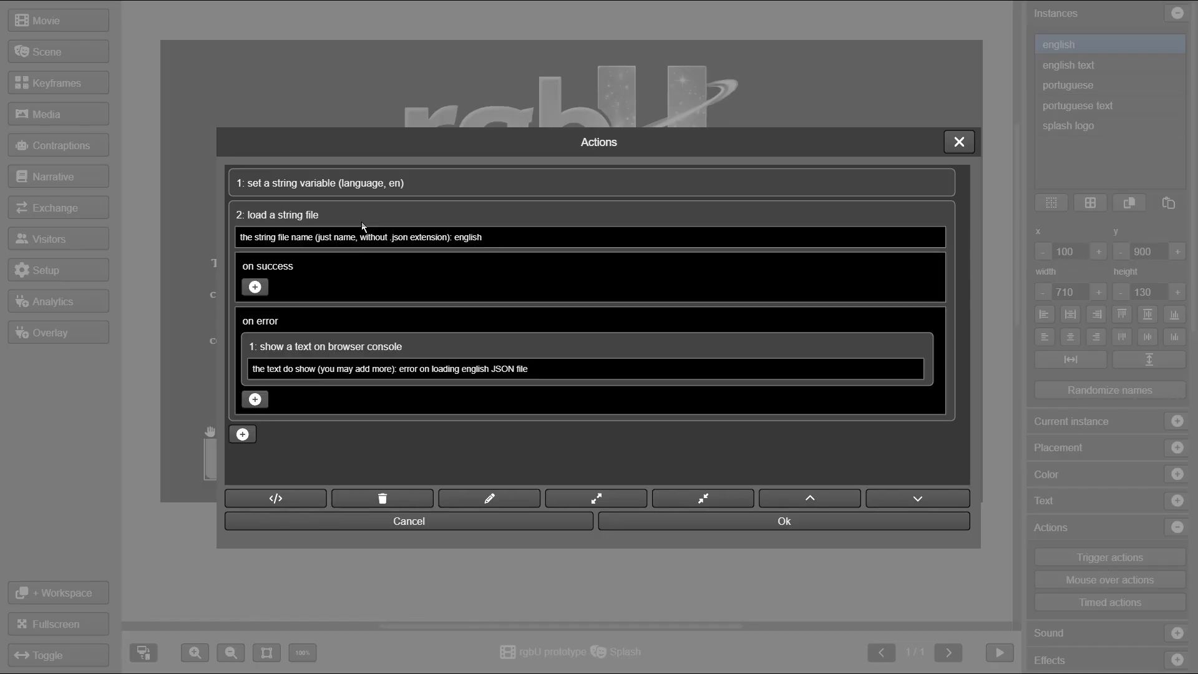
left_click(254, 286)
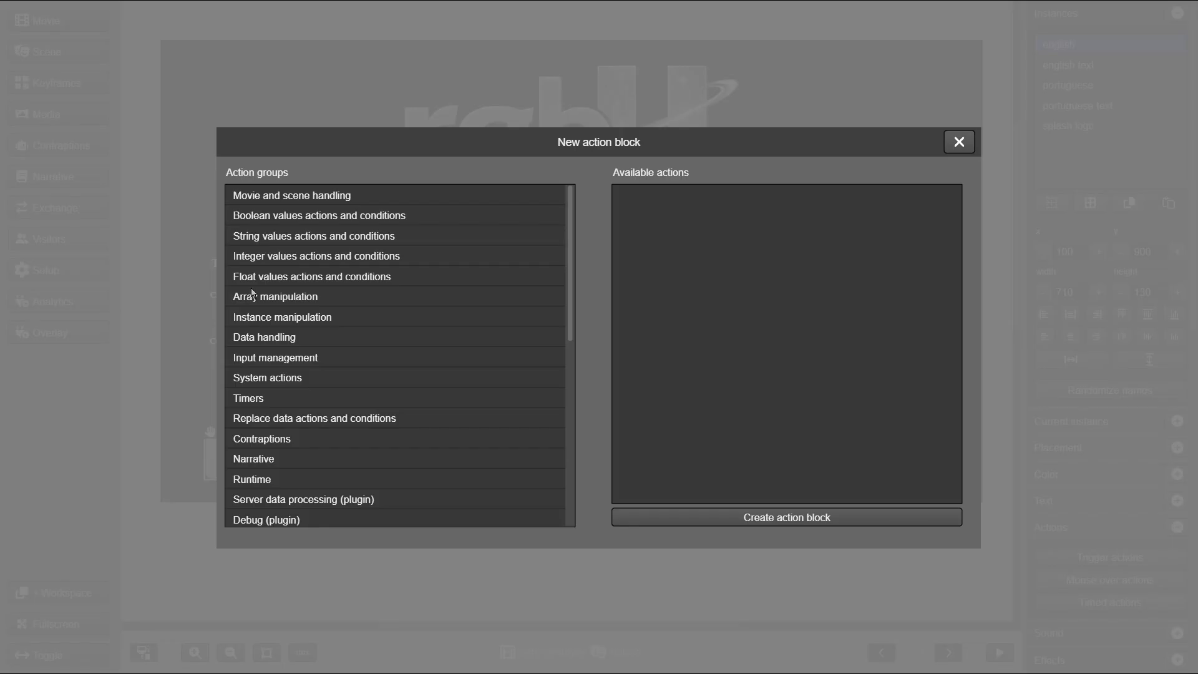
left_click(275, 197)
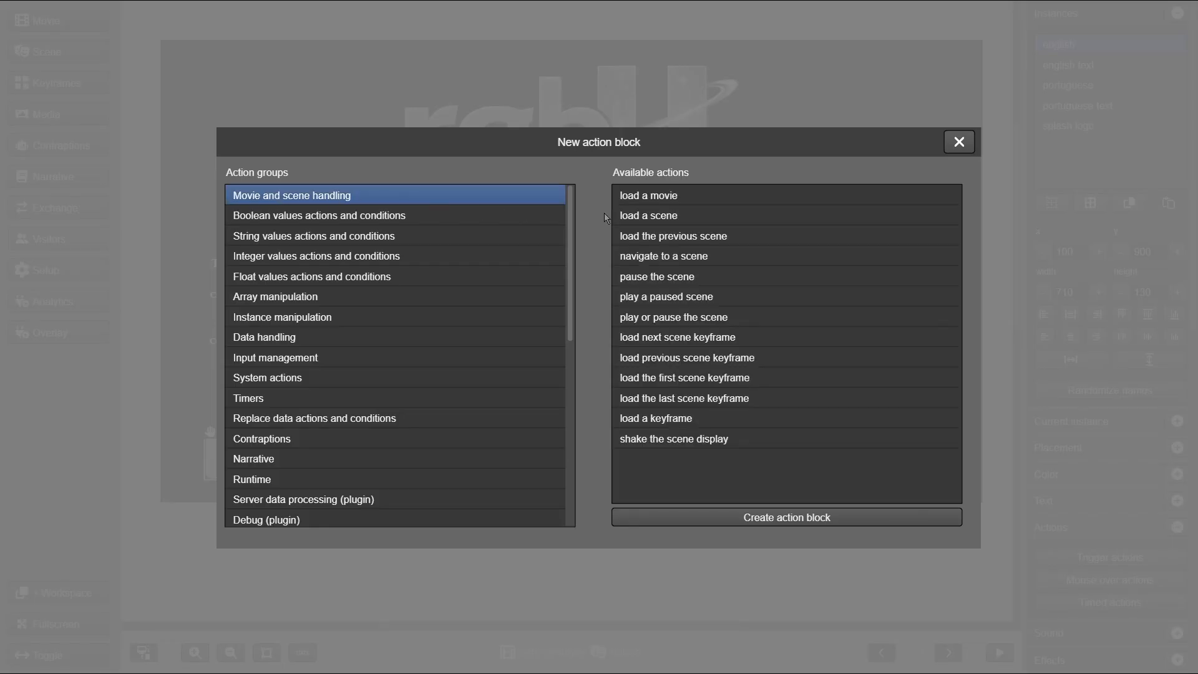
left_click(640, 218)
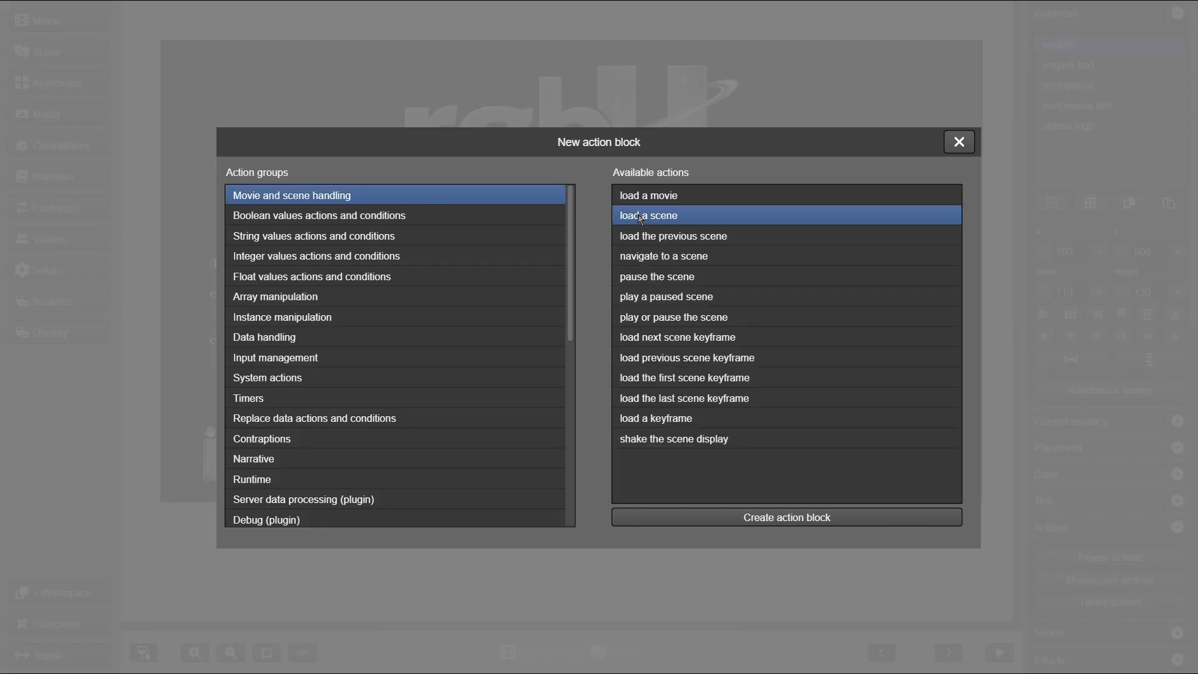
left_click(714, 519)
left_click(275, 183)
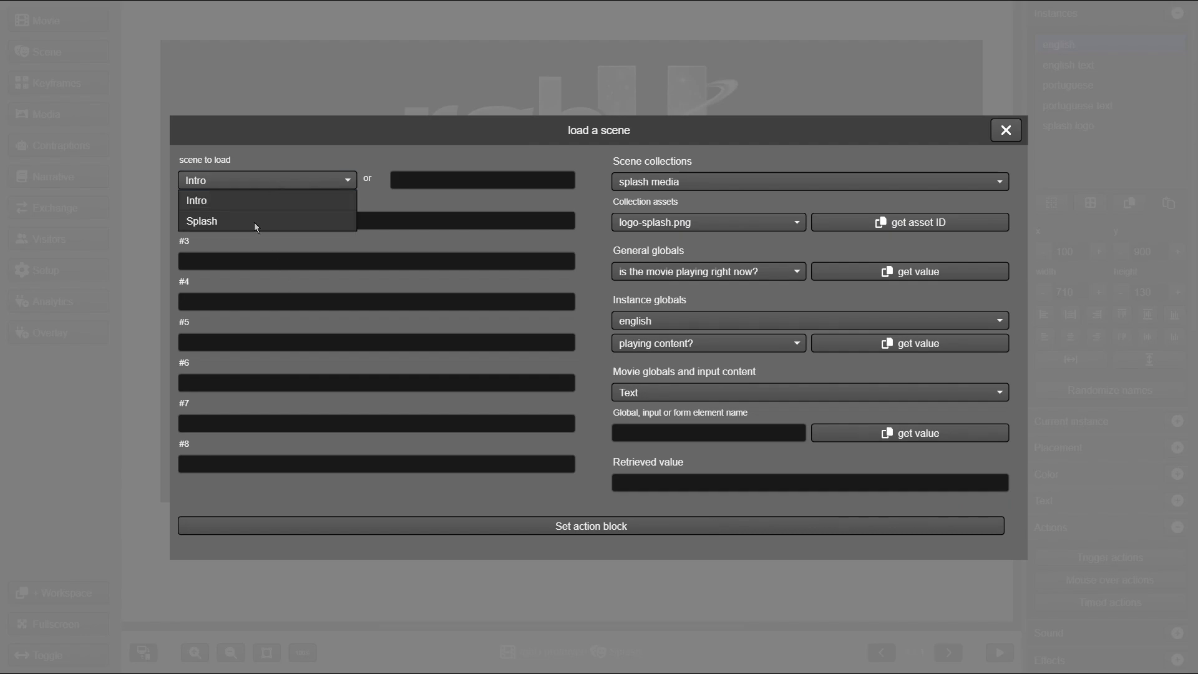
left_click(248, 201)
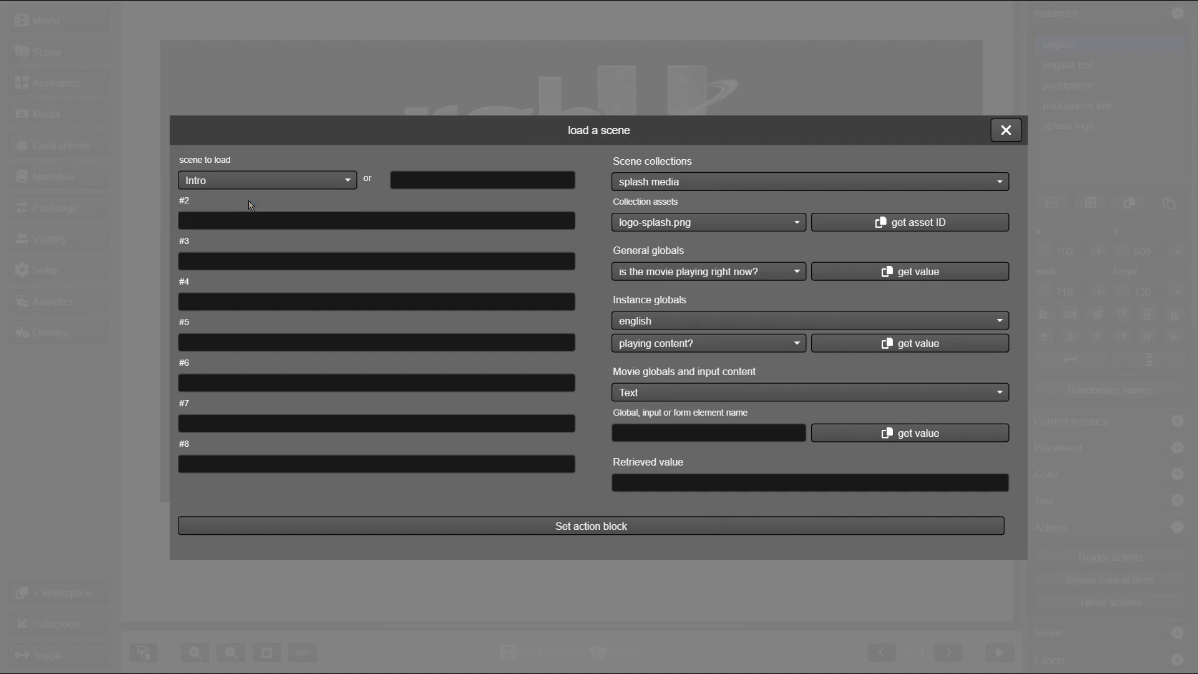
left_click(624, 528)
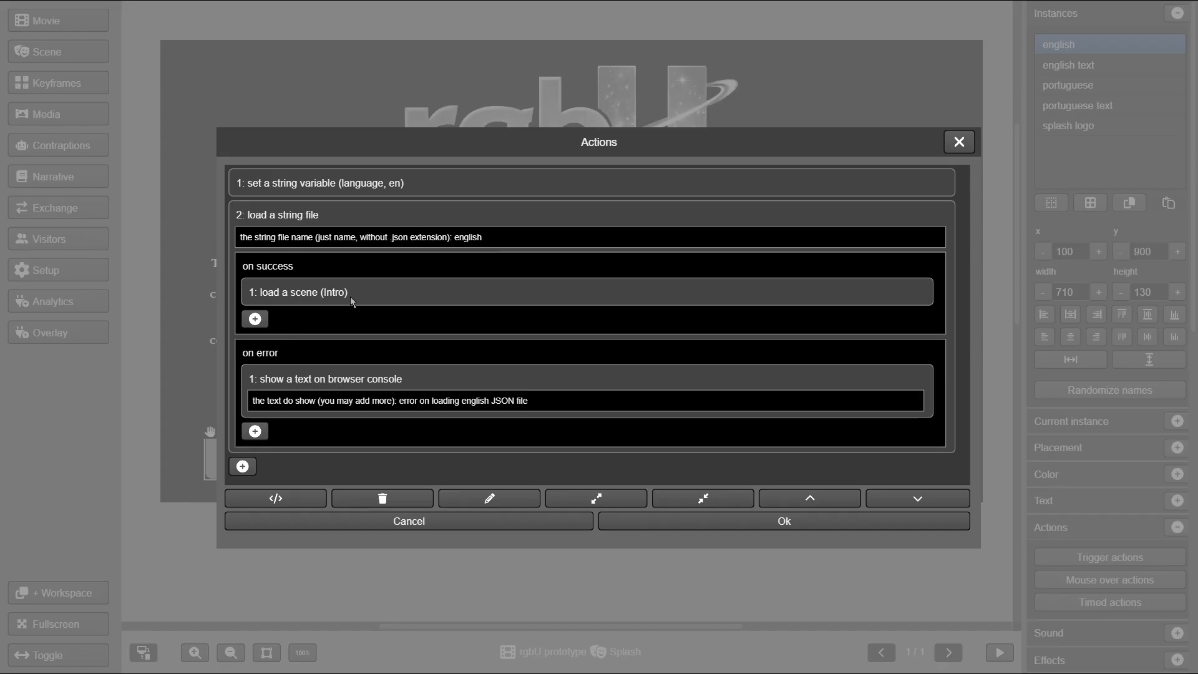
left_click(418, 288)
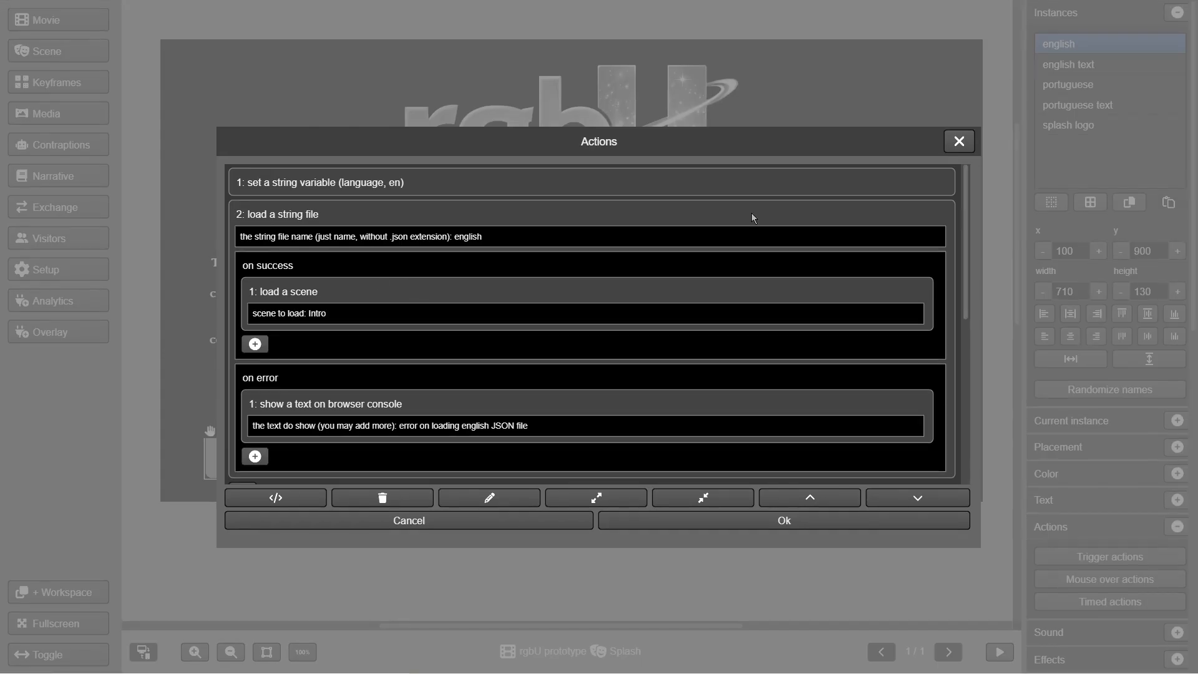
left_click(764, 519)
Add a load a string file action for the file portuguese to the Português button's trigger actions.
left_click(764, 456)
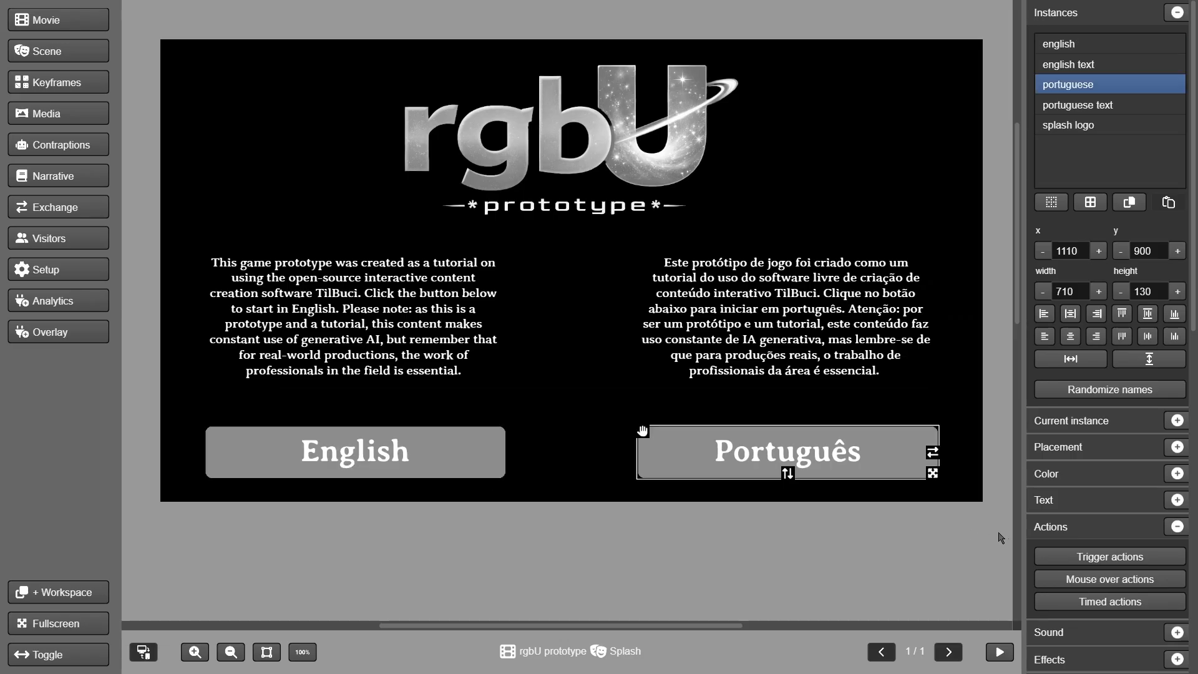
left_click(1065, 553)
left_click(243, 209)
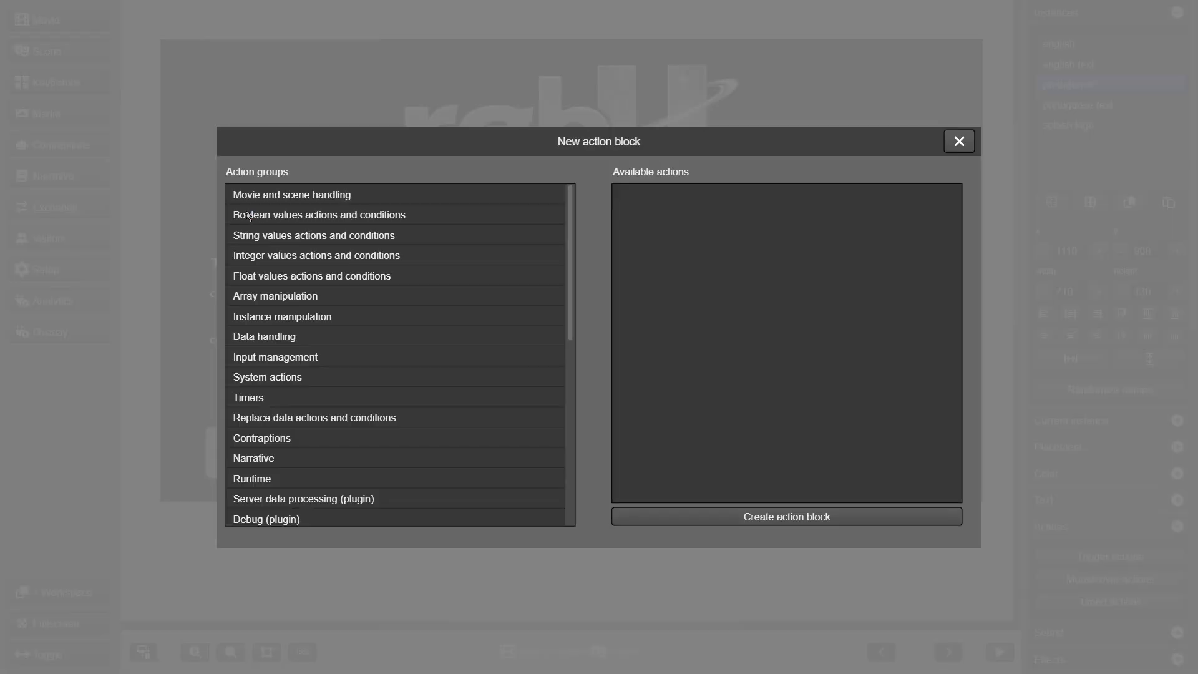
left_click(281, 236)
left_click(706, 315)
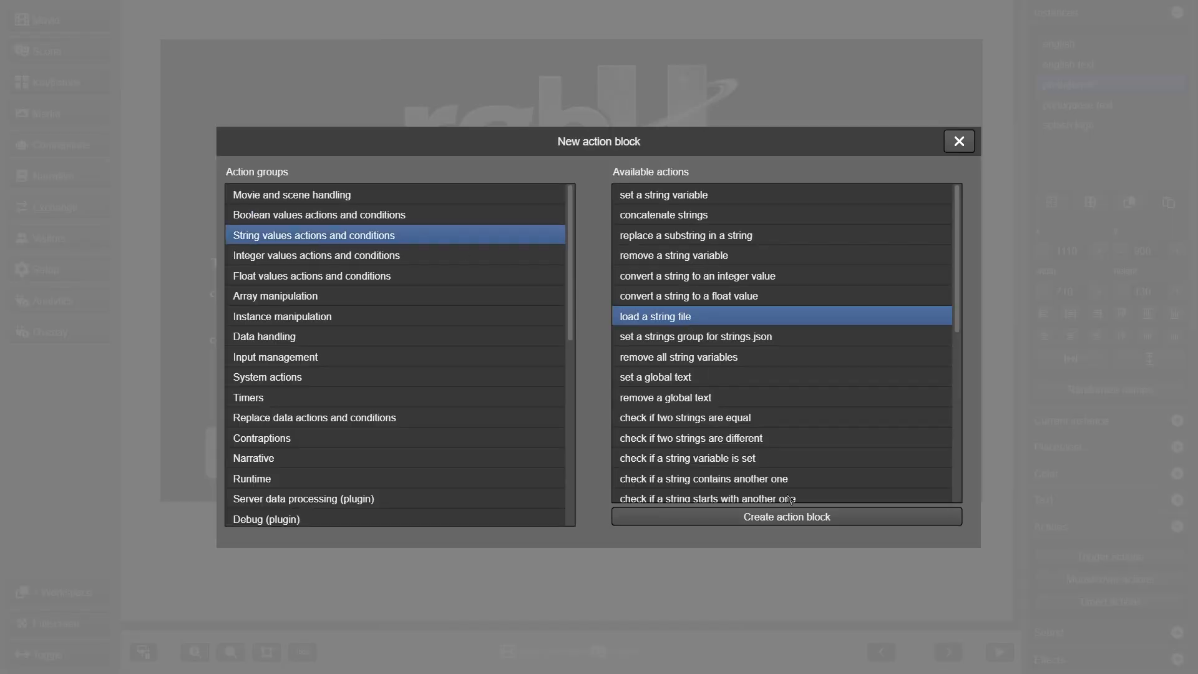
left_click(795, 516)
type("portuguese")
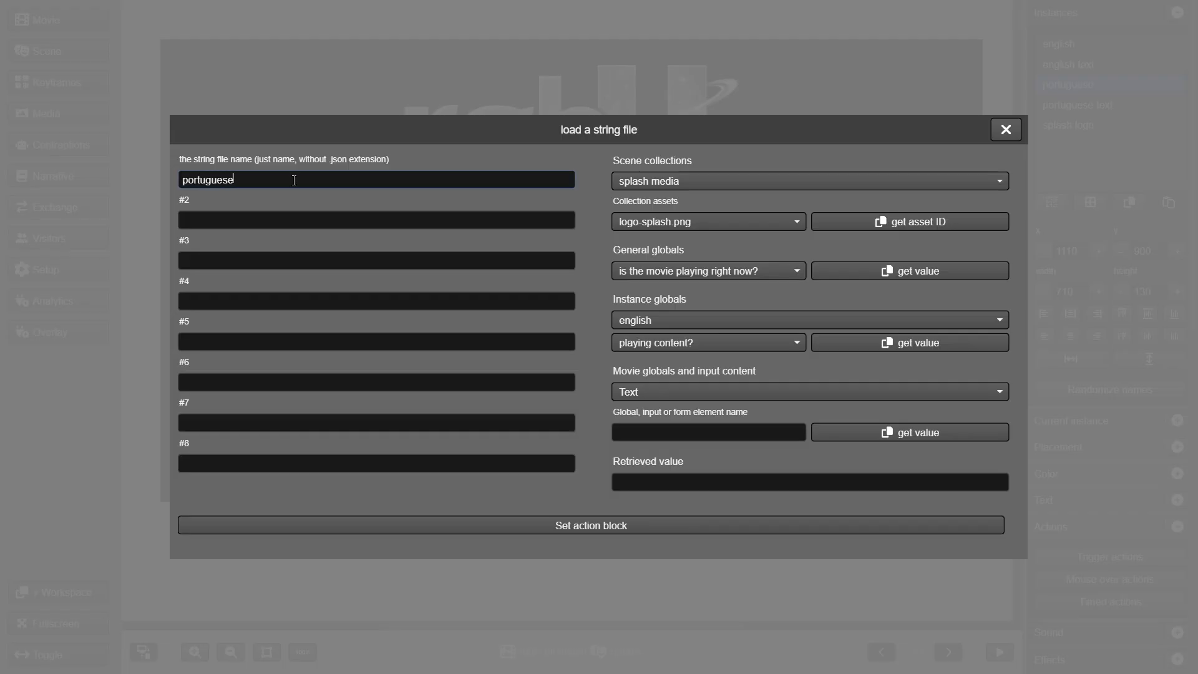
left_click(518, 527)
On the success branch of the portuguese string file action, add a load a scene action for Intro.
left_click(362, 216)
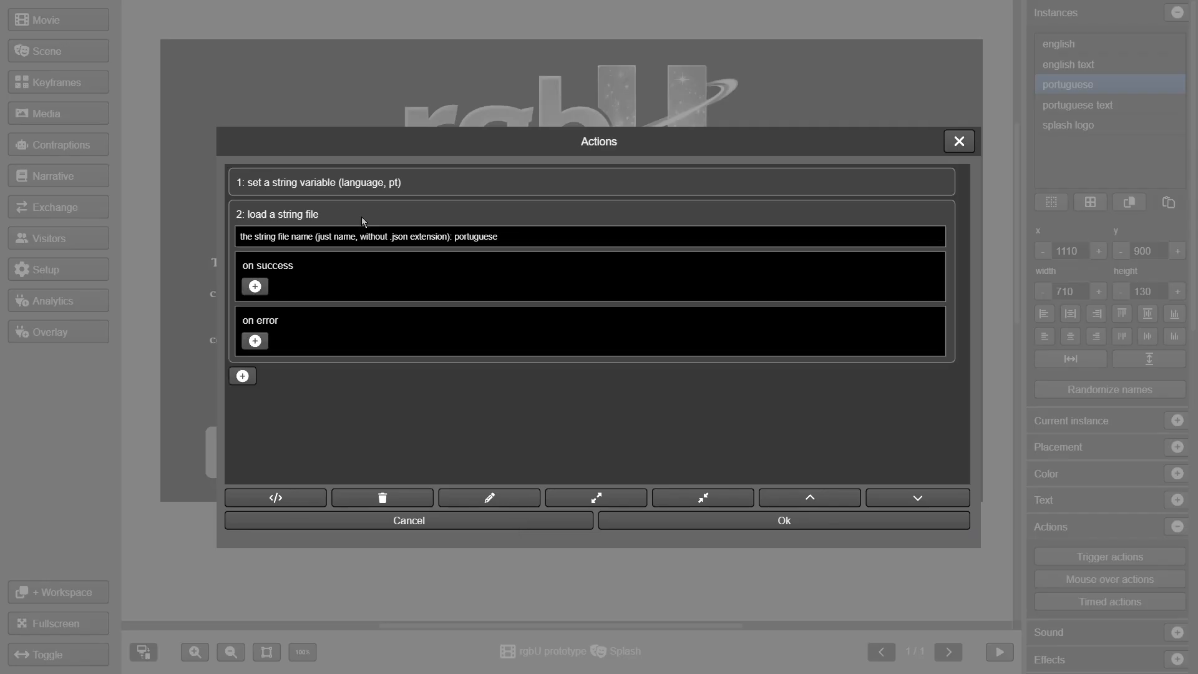
left_click(254, 286)
left_click(262, 196)
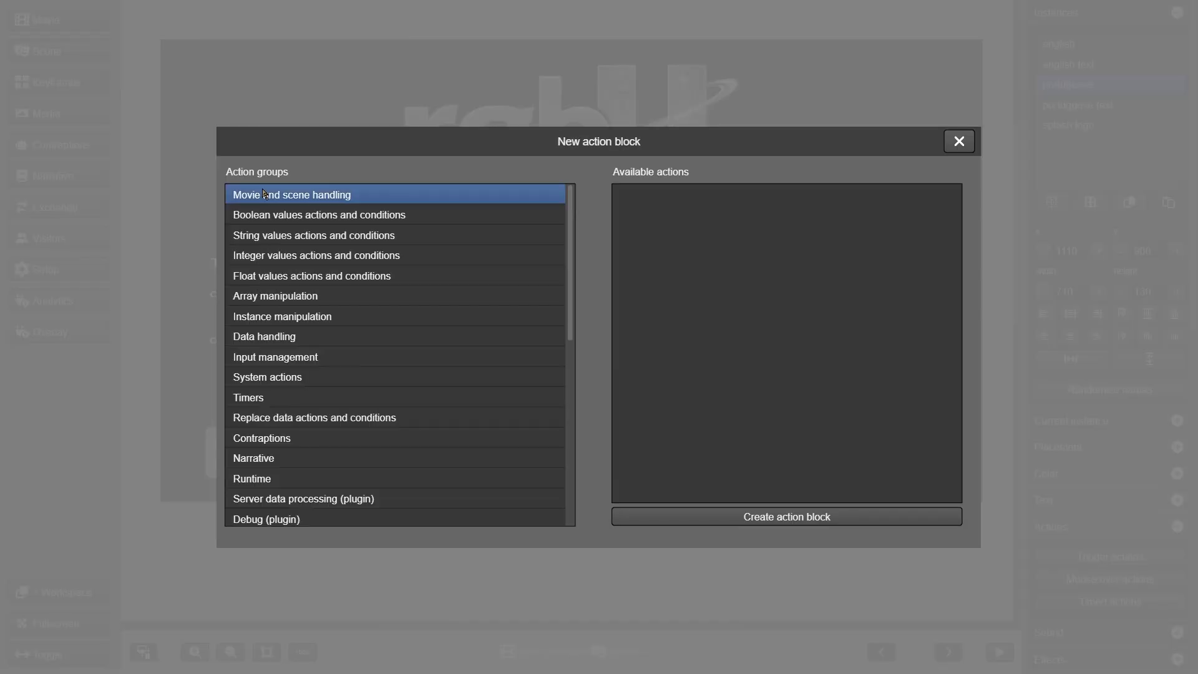
left_click(649, 215)
left_click(752, 518)
left_click(234, 179)
left_click(229, 203)
left_click(555, 526)
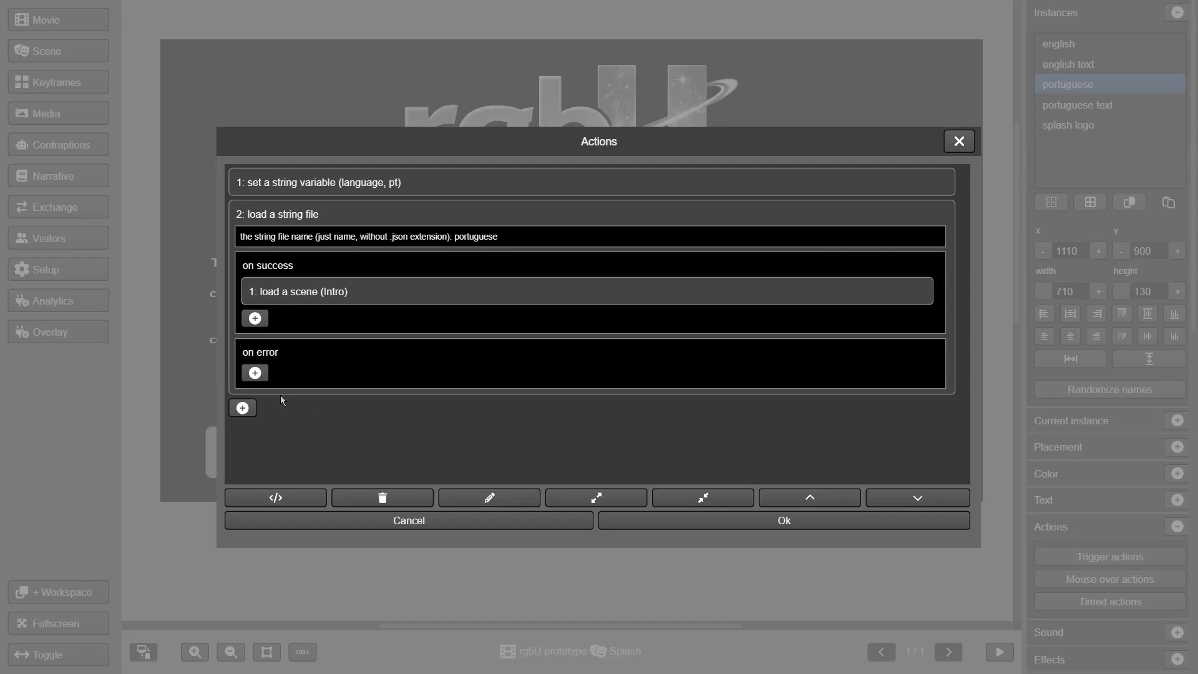
On its error branch, show the browser console text "error on loading portuguese JSON file" and confirm the Português button's trigger actions.
left_click(256, 373)
left_click(287, 524)
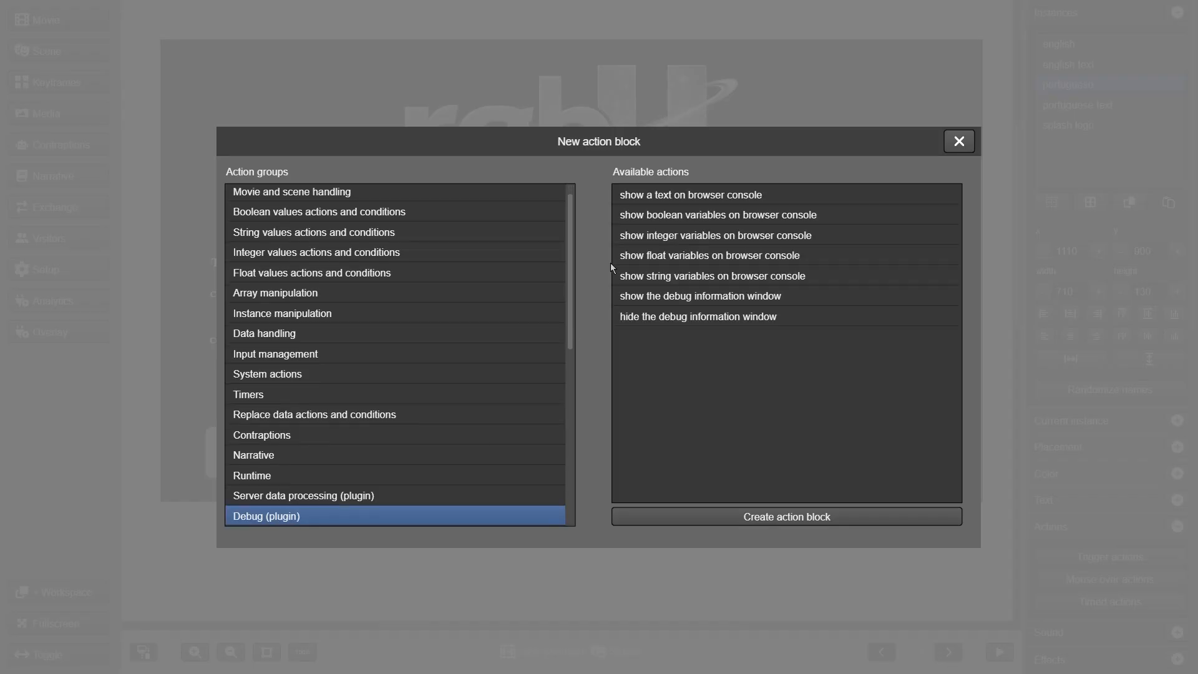
left_click(665, 199)
left_click(786, 516)
left_click(375, 179)
type("error on loading portuguese JSON file")
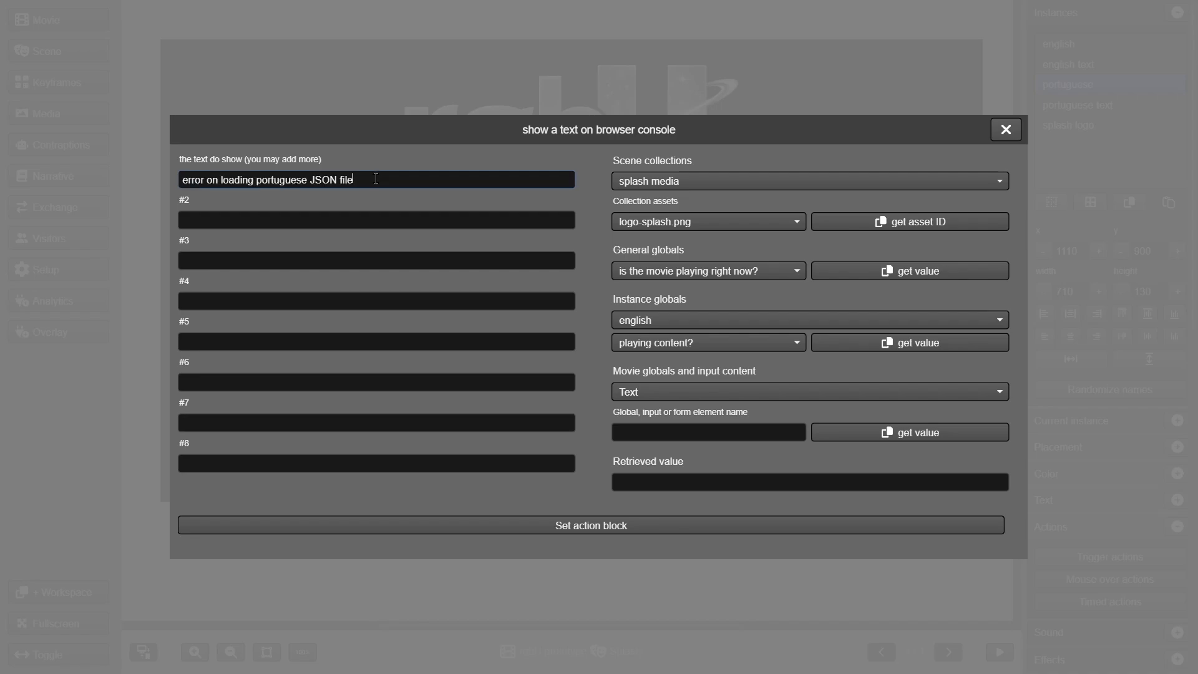
left_click(545, 525)
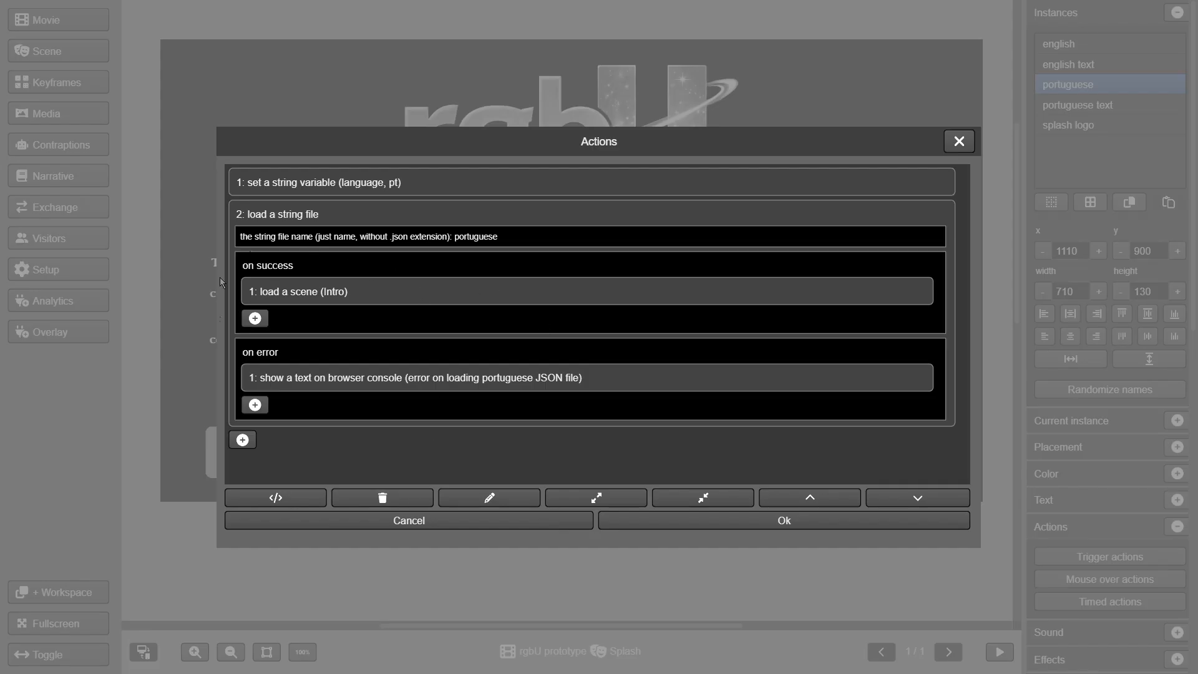
left_click(693, 526)
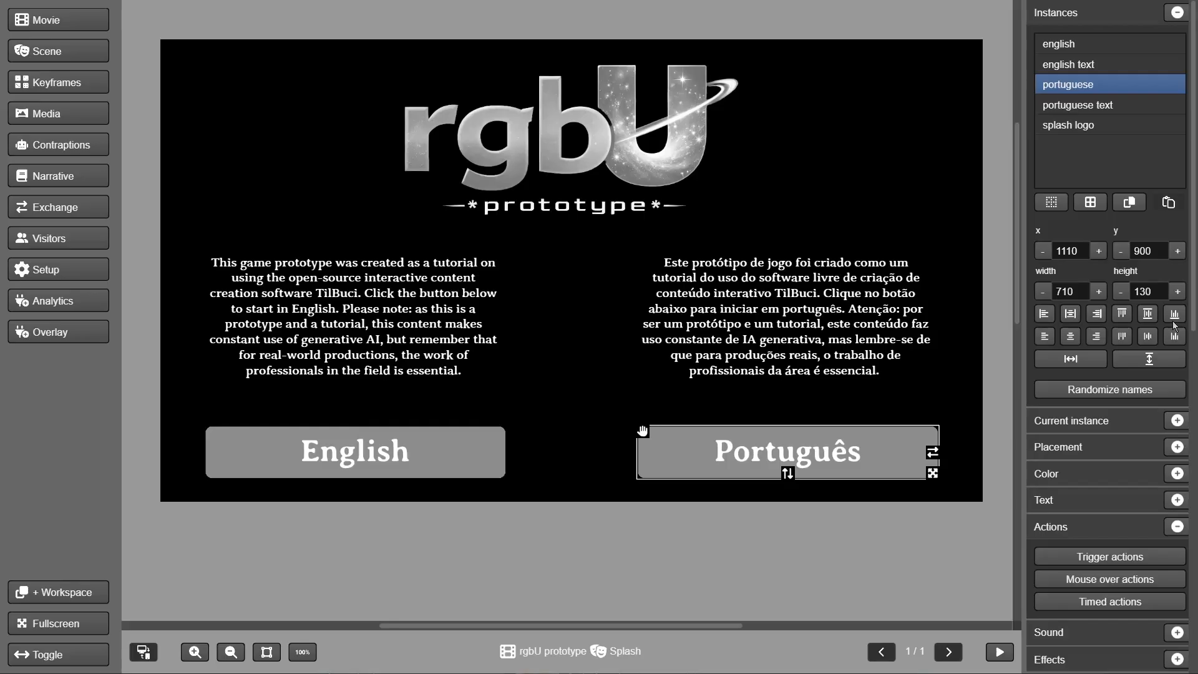
Publish the Splash scene and test its English button in a playback preview.
left_click(62, 54)
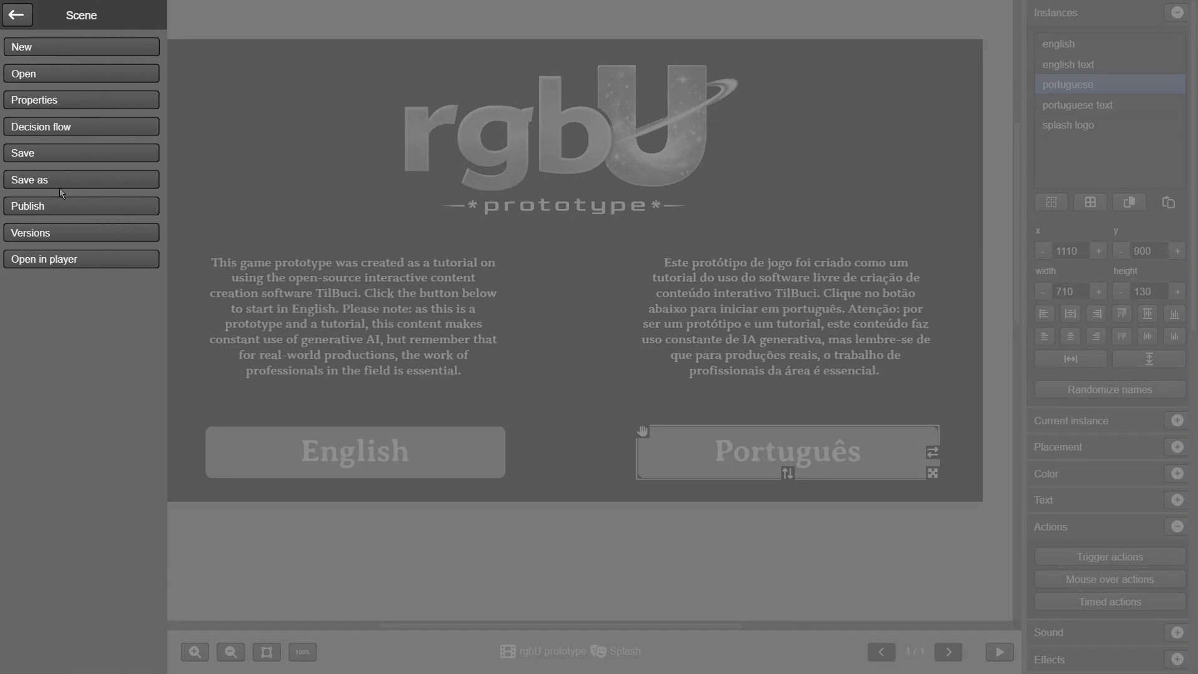
left_click(60, 208)
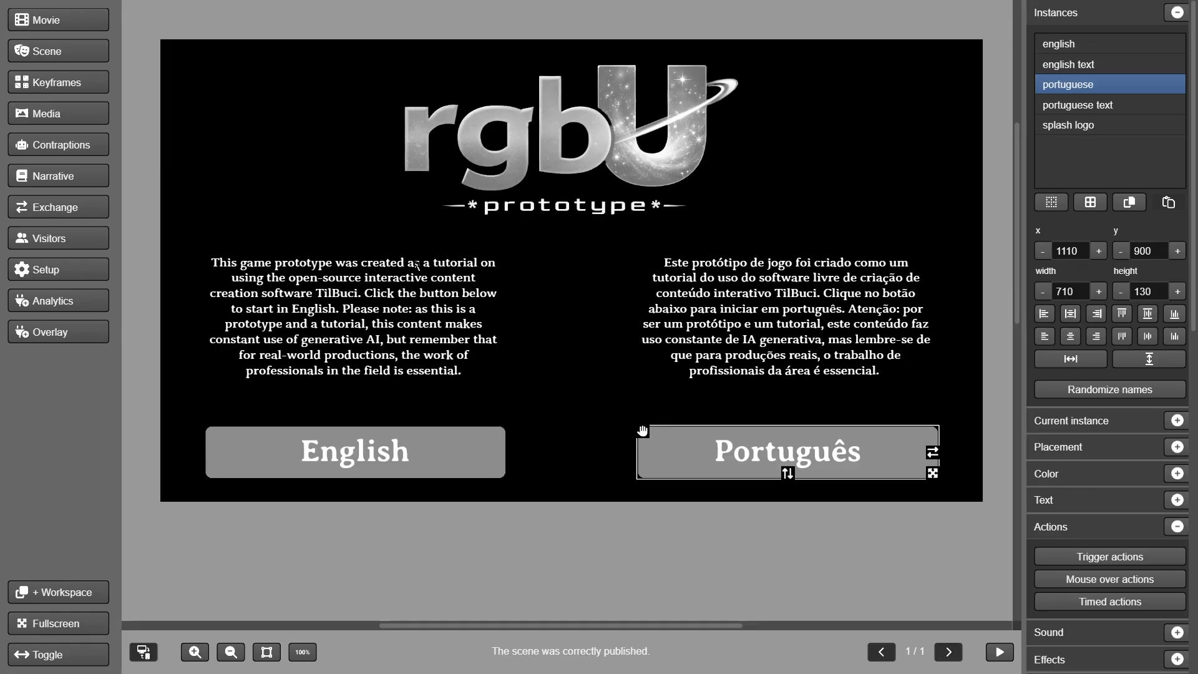
left_click(1000, 652)
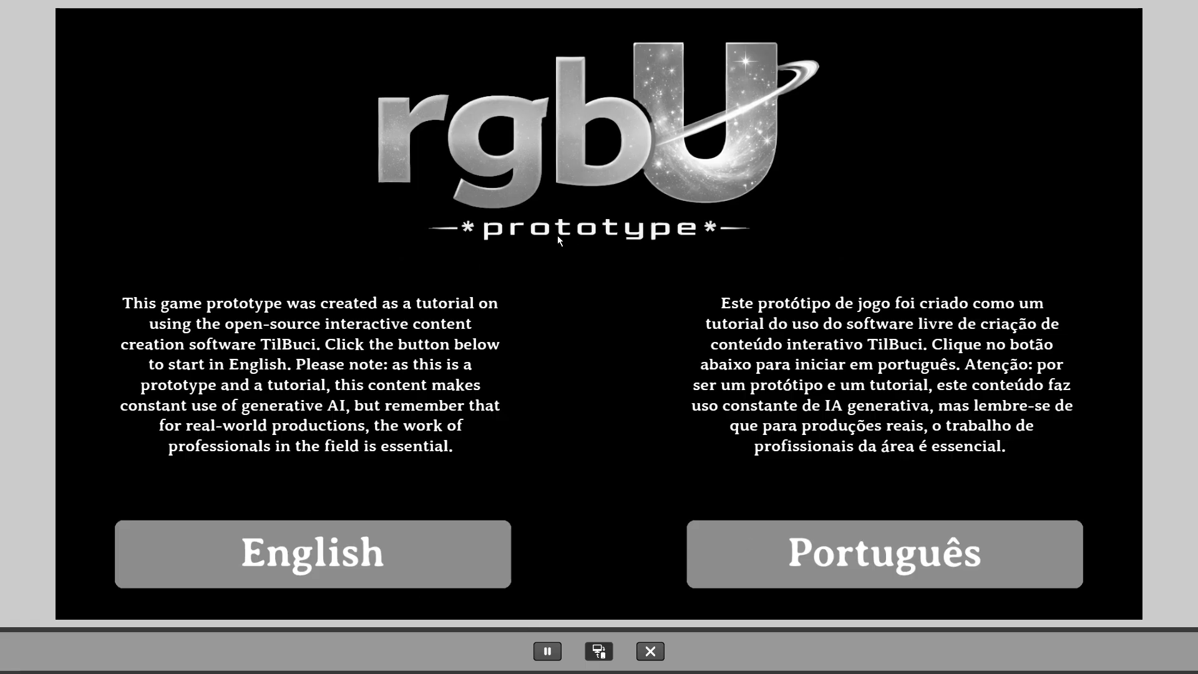
left_click(437, 558)
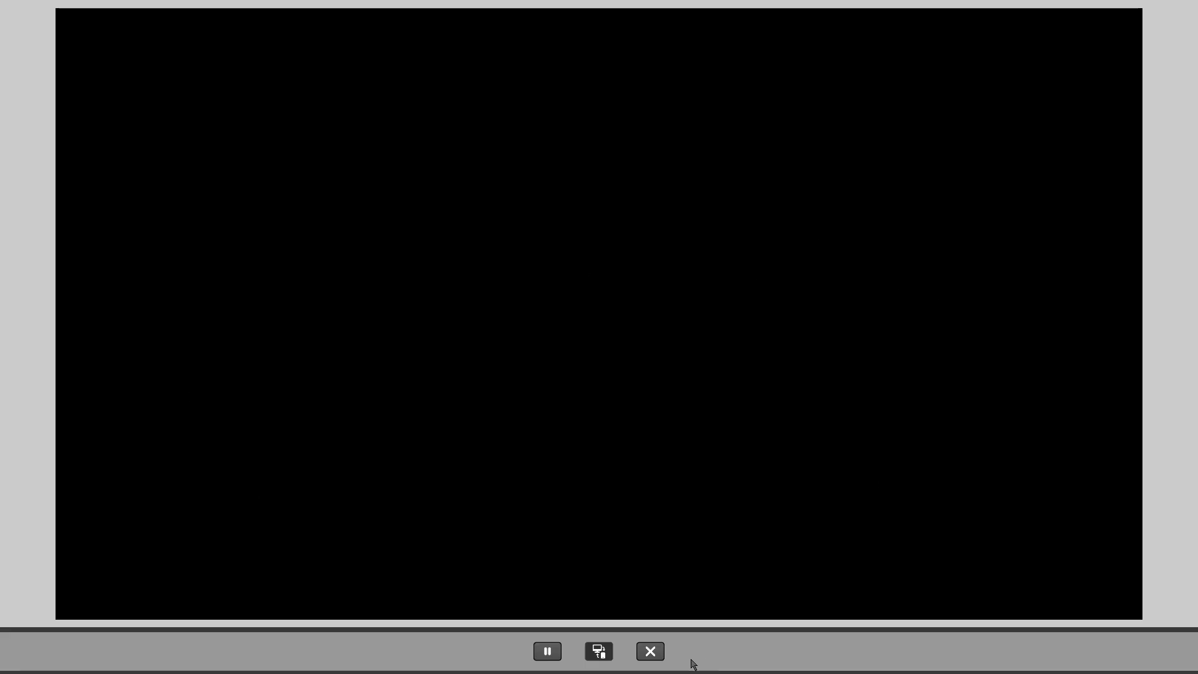
left_click(661, 653)
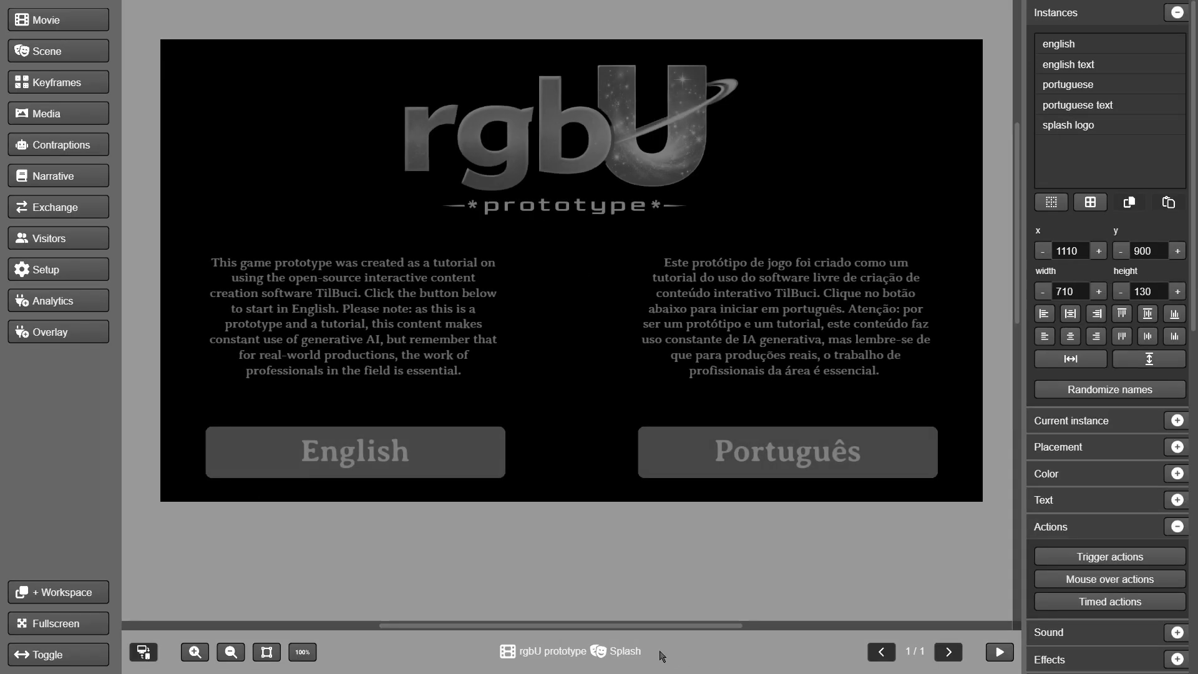